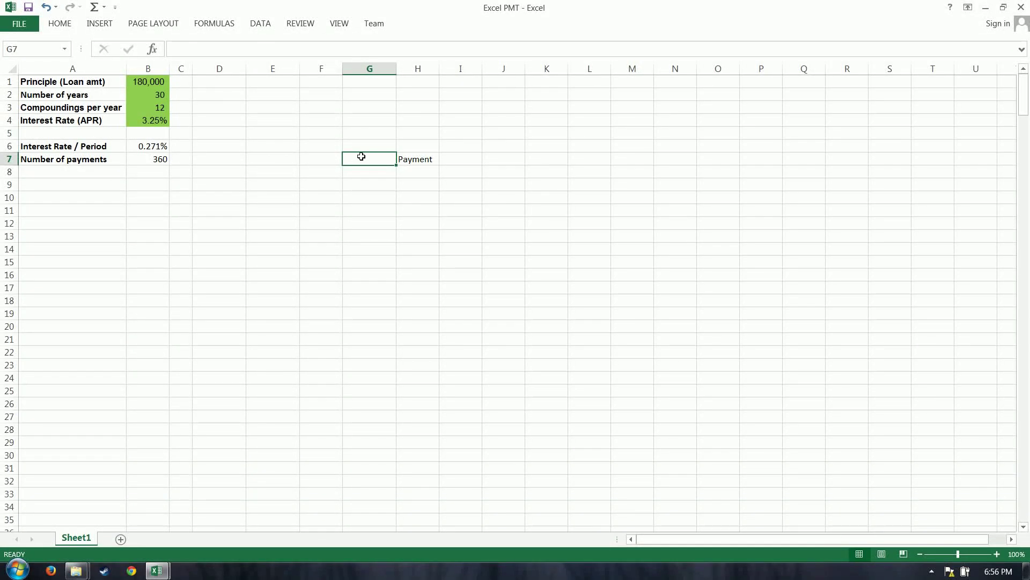
# Change the principal in B1 to 120,000
pyautogui.click(155, 81)
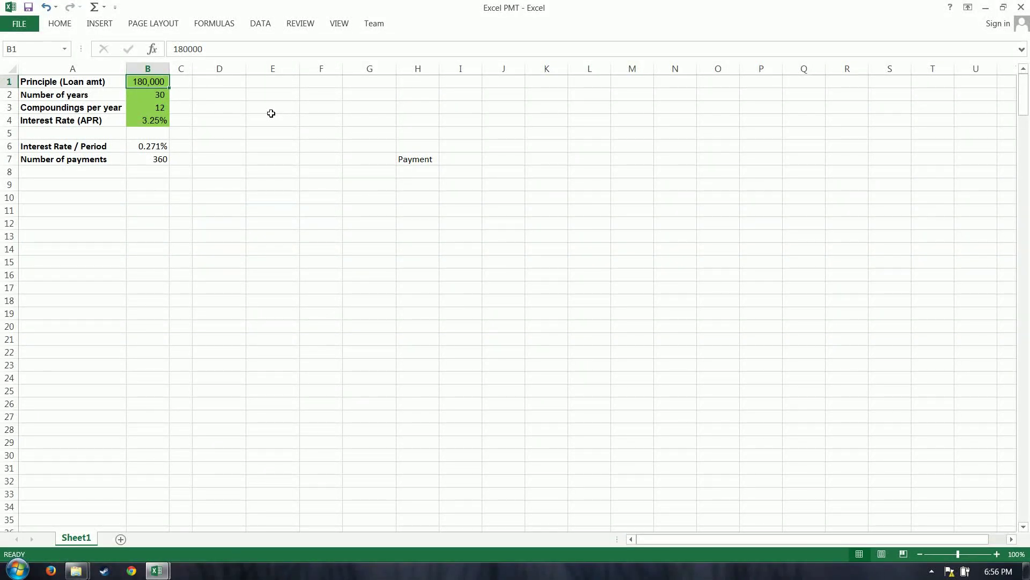
pyautogui.write('12000')
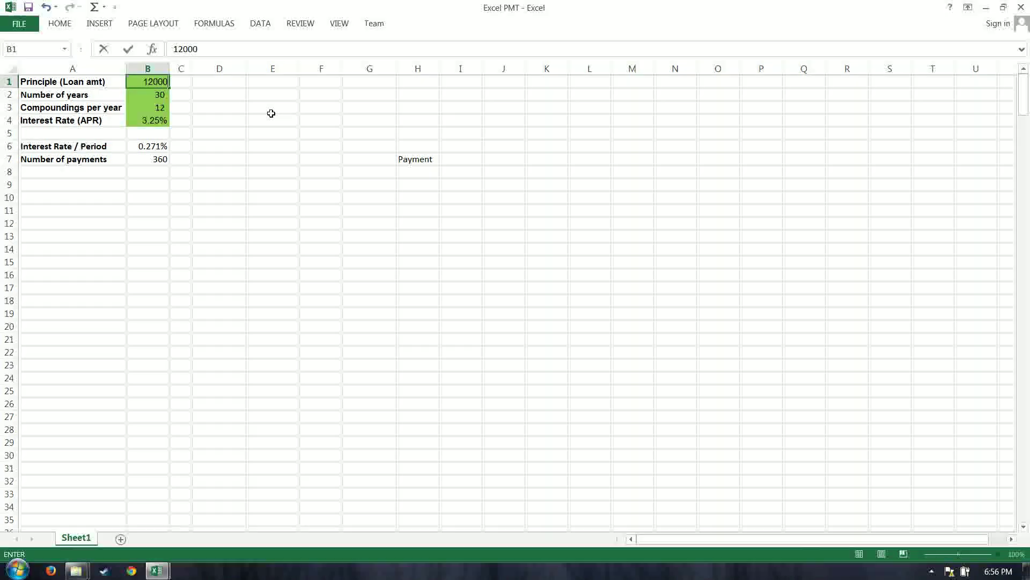
pyautogui.press('Return')
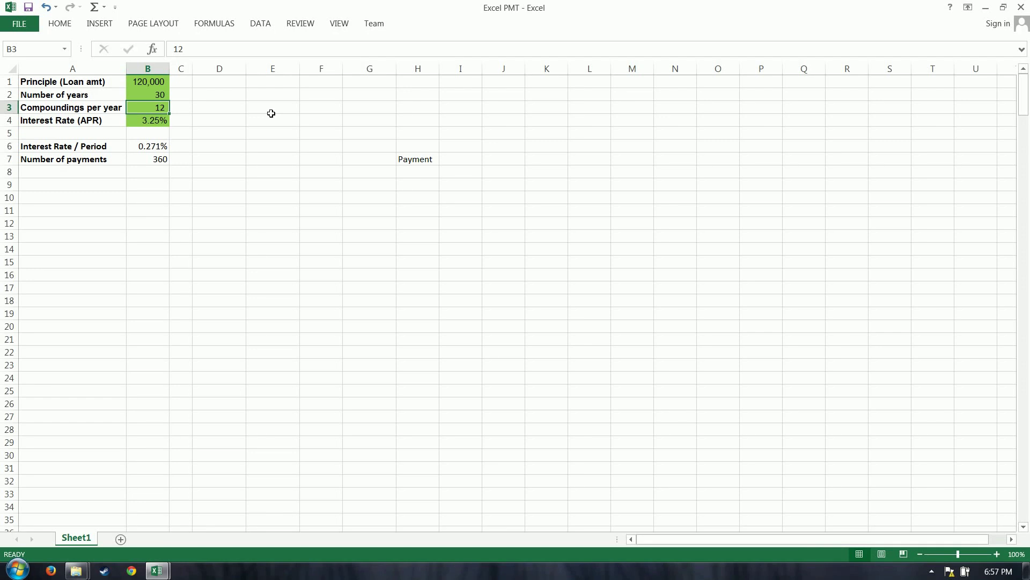
# Make B6's rate per period =+B4/B3, the APR divided by compoundings per year
pyautogui.press('Down')
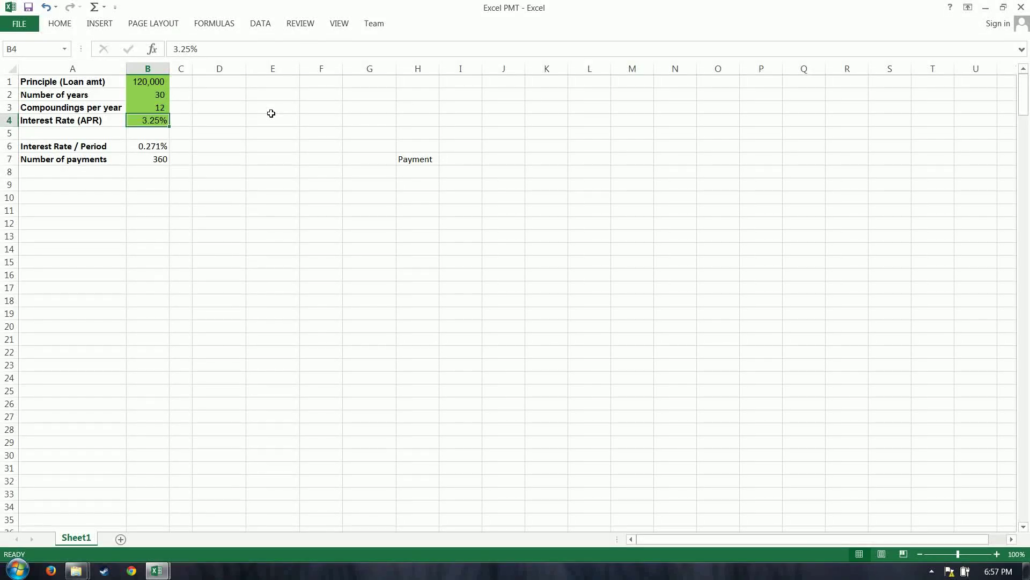
pyautogui.press('Down')
pyautogui.press('Down')
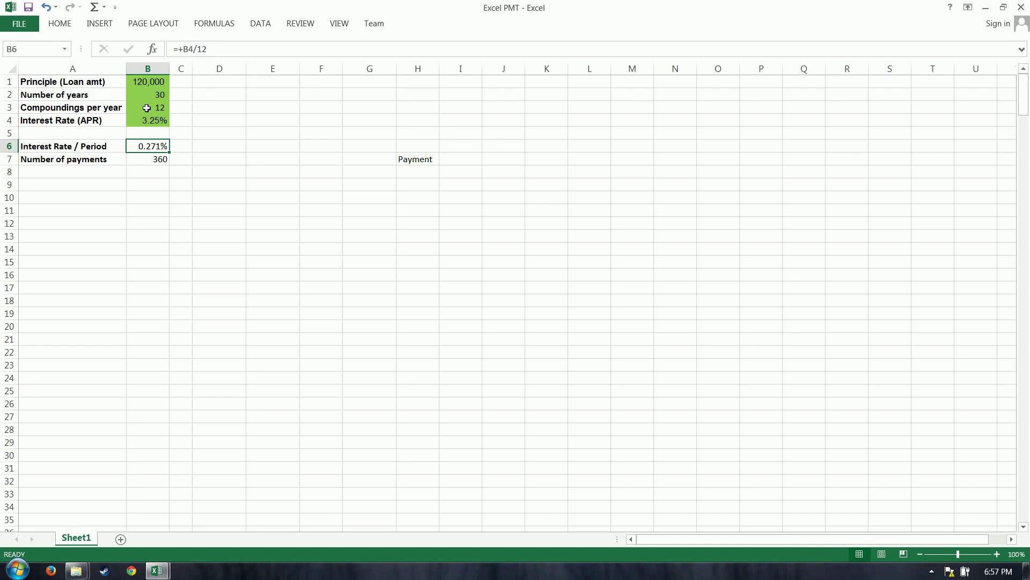
pyautogui.write('+')
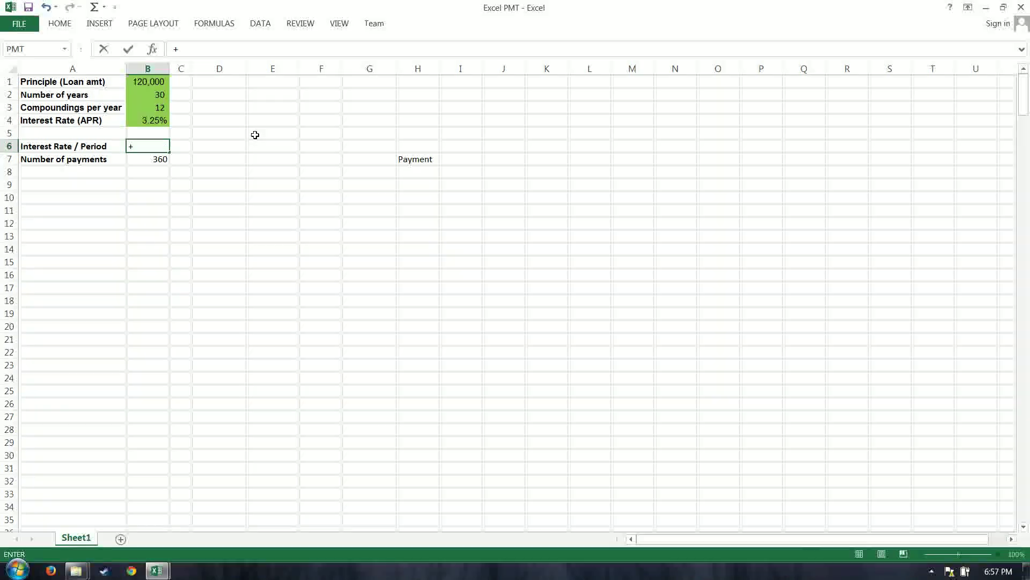
pyautogui.press('Up')
pyautogui.press('Up')
pyautogui.write('/')
pyautogui.press('Up')
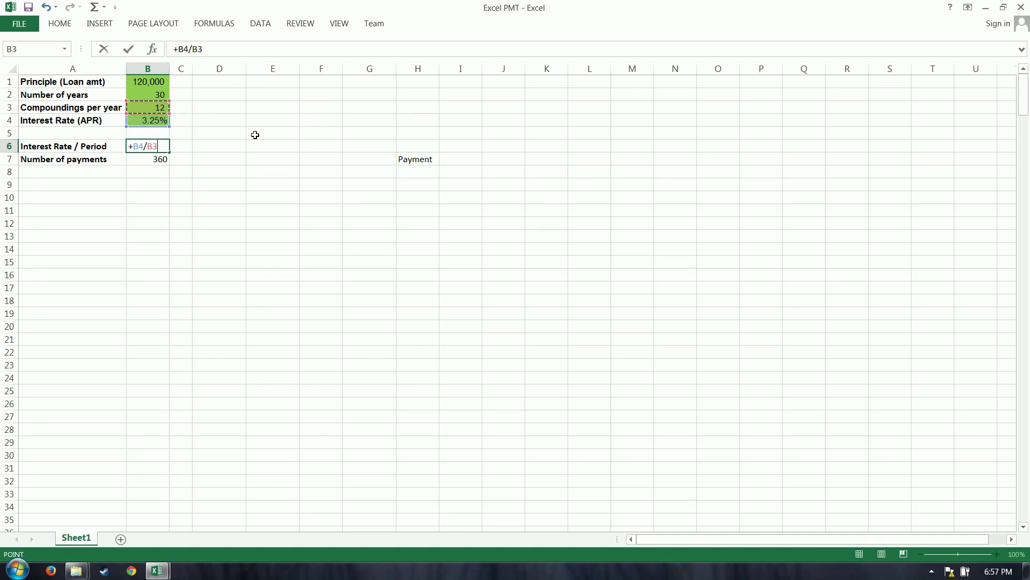
pyautogui.press('Return')
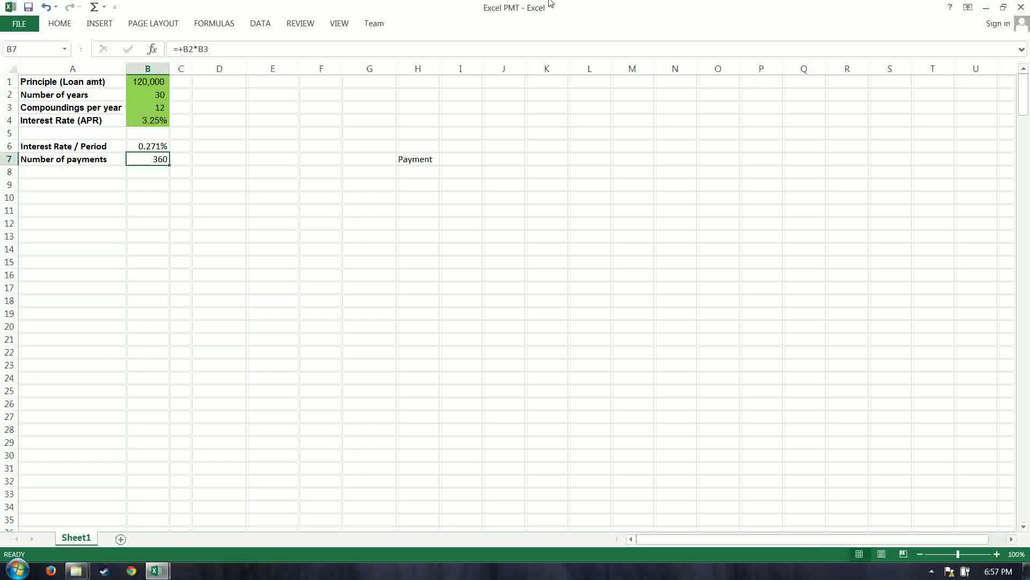
# Enter =PMT(B6,B7,-B1) in G7 for a $522.25 monthly payment
pyautogui.click(386, 163)
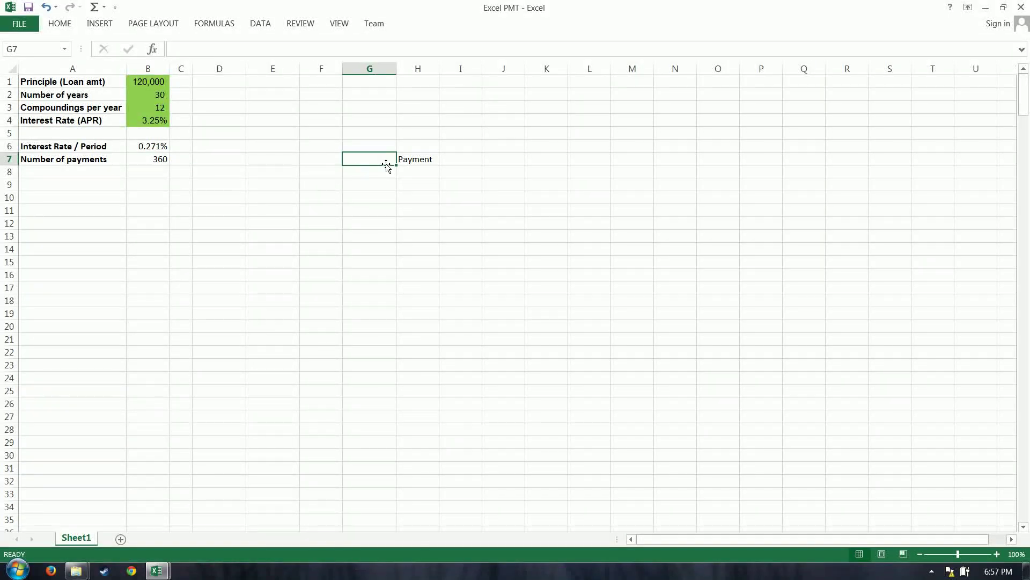
pyautogui.click(153, 50)
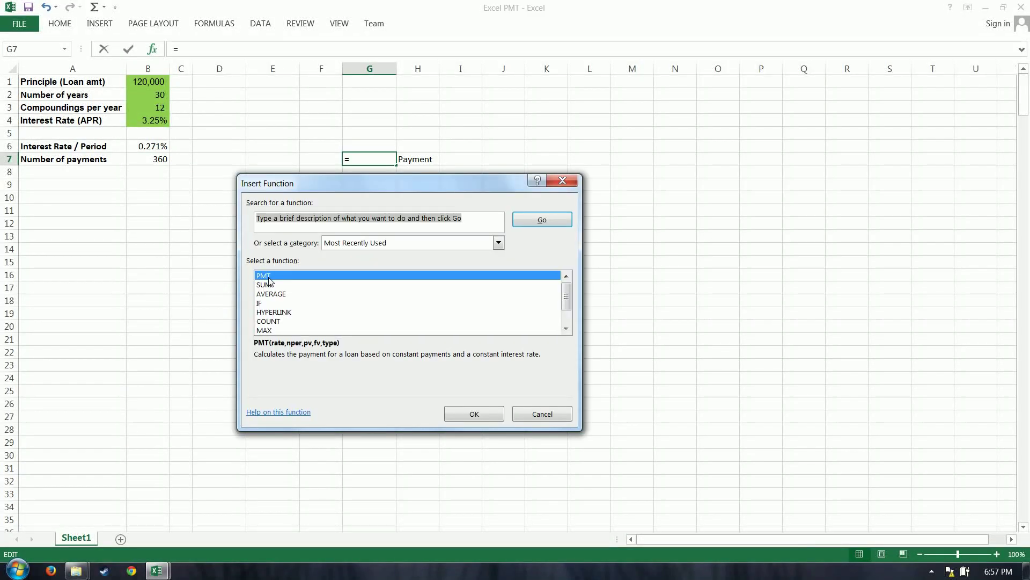
pyautogui.click(472, 412)
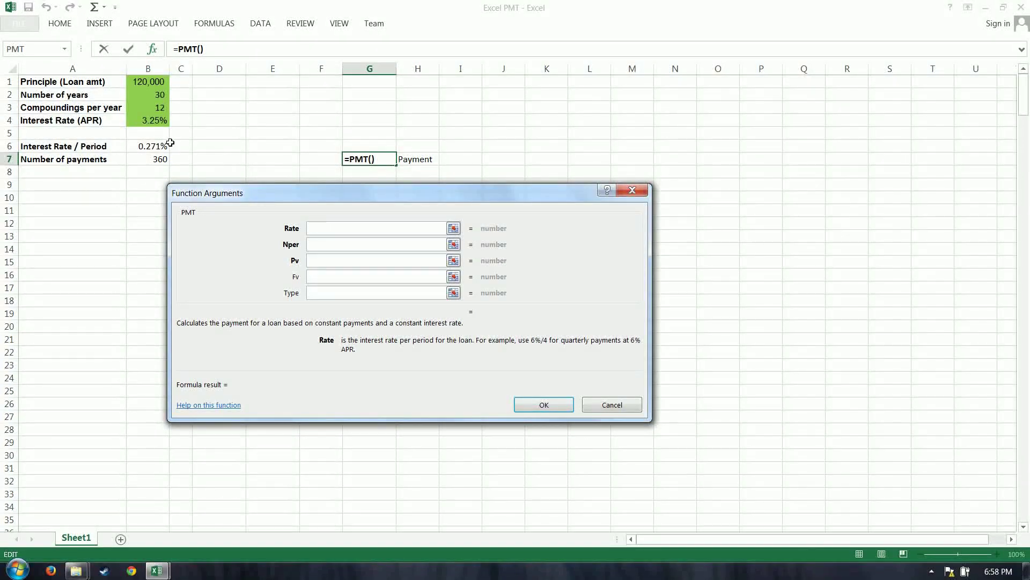
pyautogui.click(138, 147)
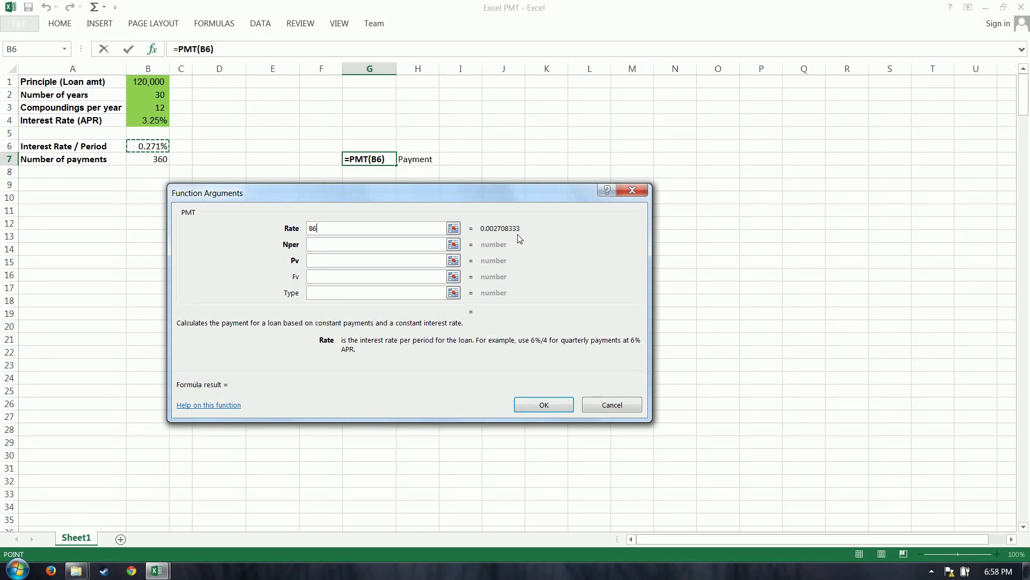
pyautogui.click(327, 246)
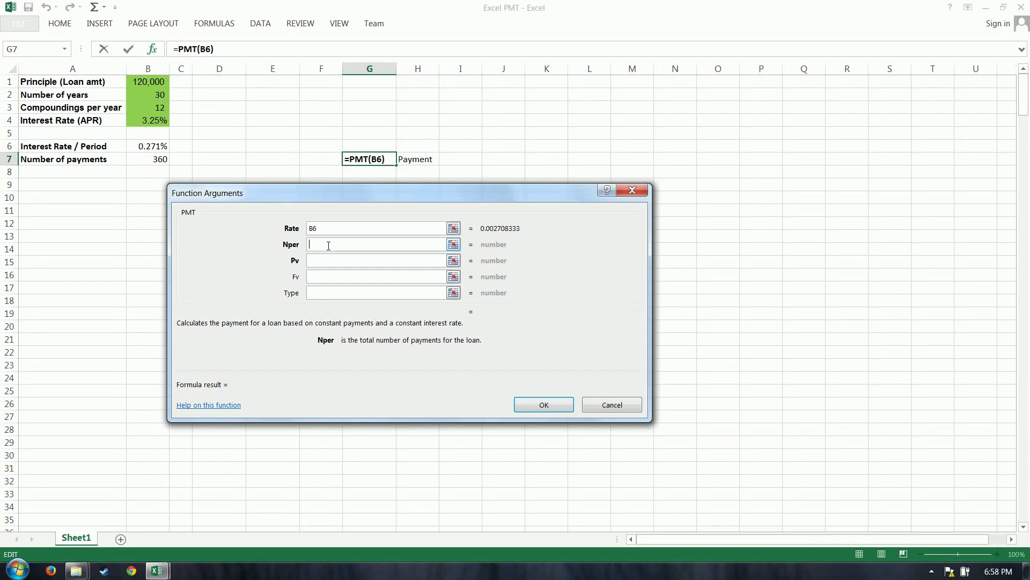
pyautogui.click(147, 158)
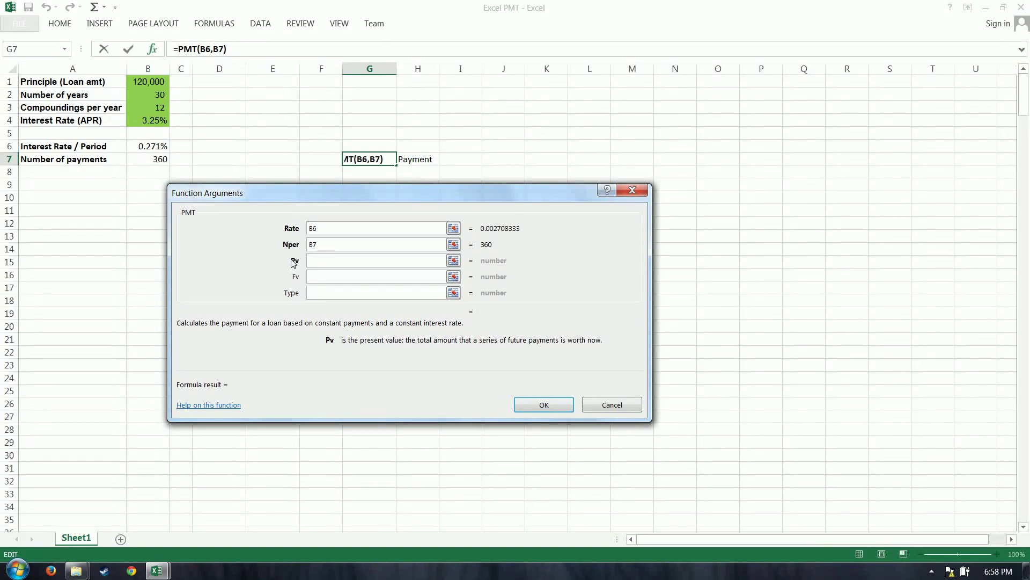
pyautogui.click(148, 81)
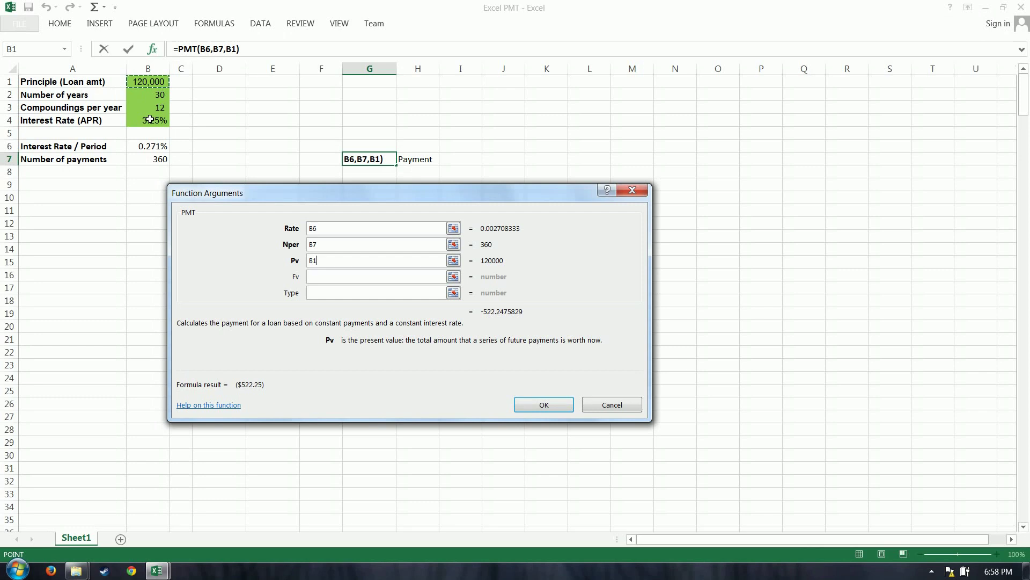
pyautogui.click(311, 261)
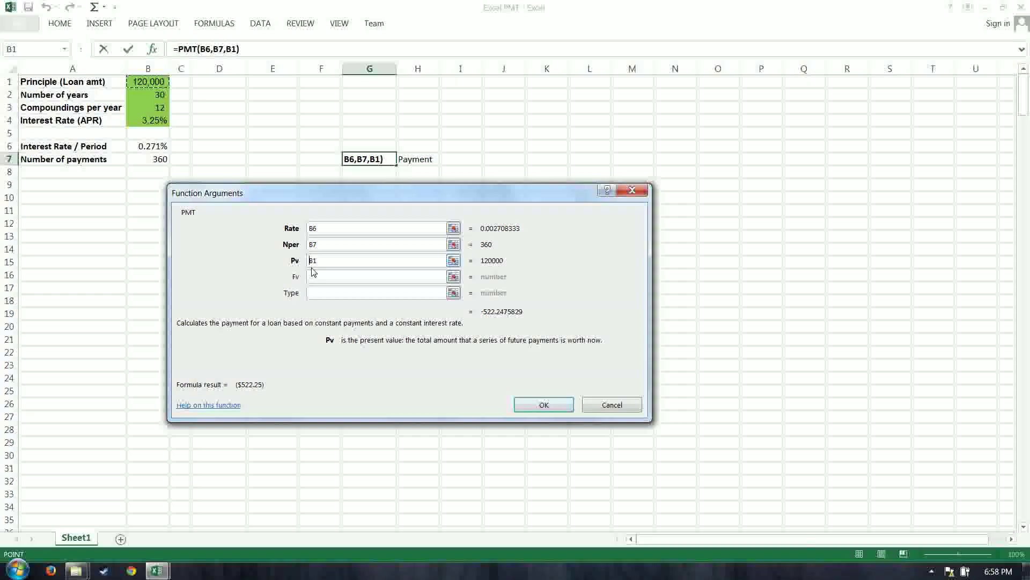
pyautogui.write('-')
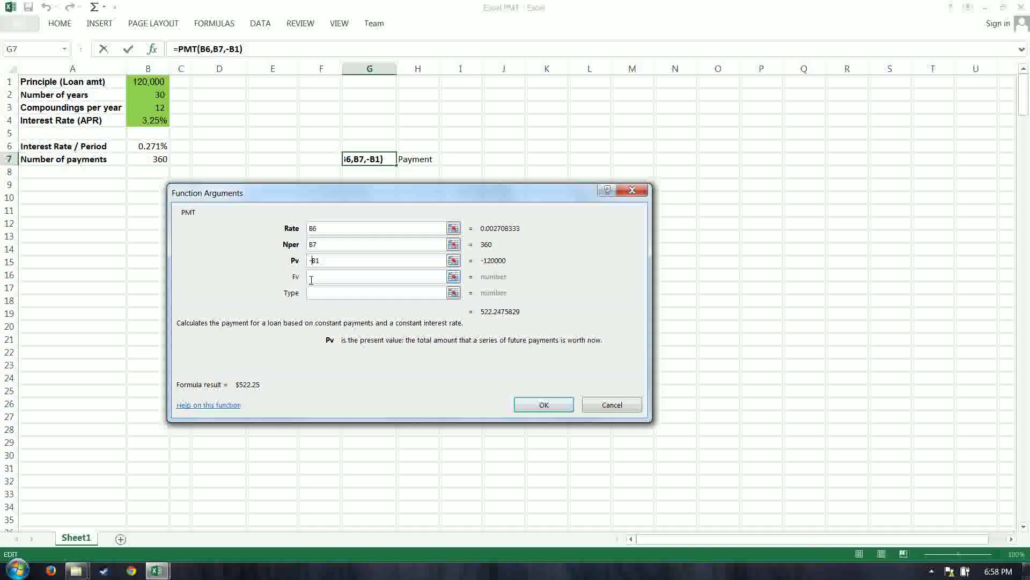
pyautogui.click(315, 278)
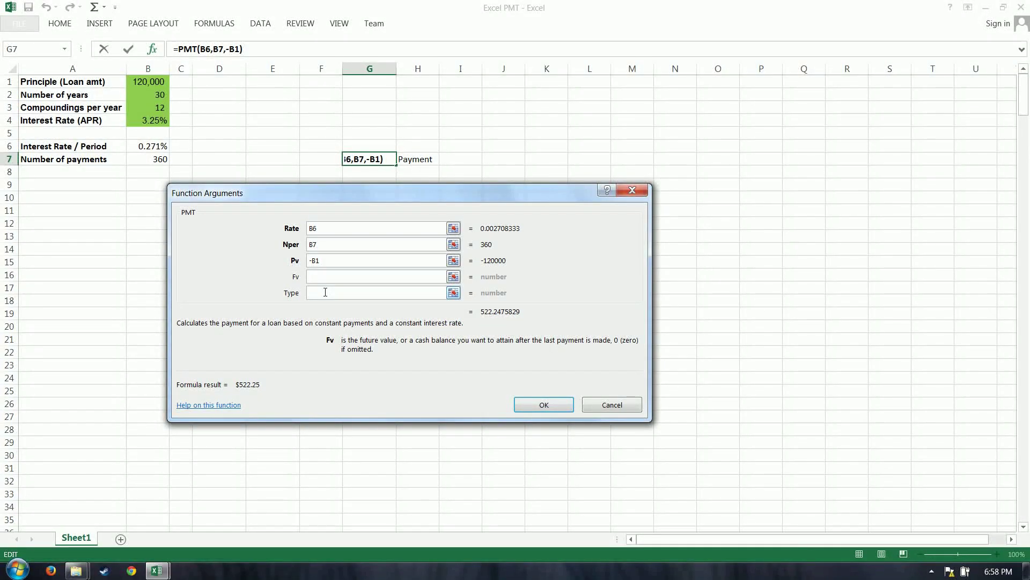
pyautogui.click(327, 292)
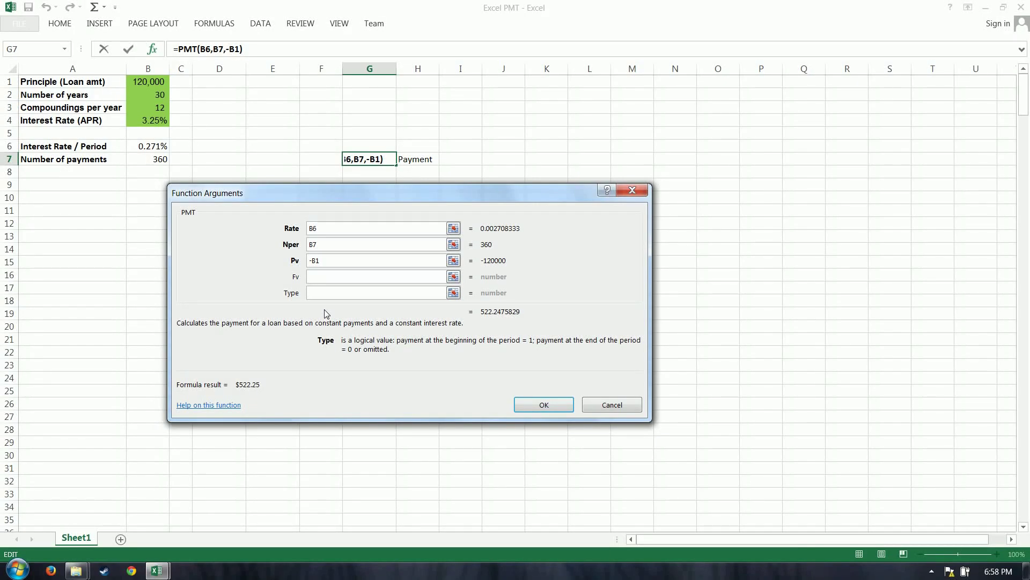
pyautogui.click(556, 409)
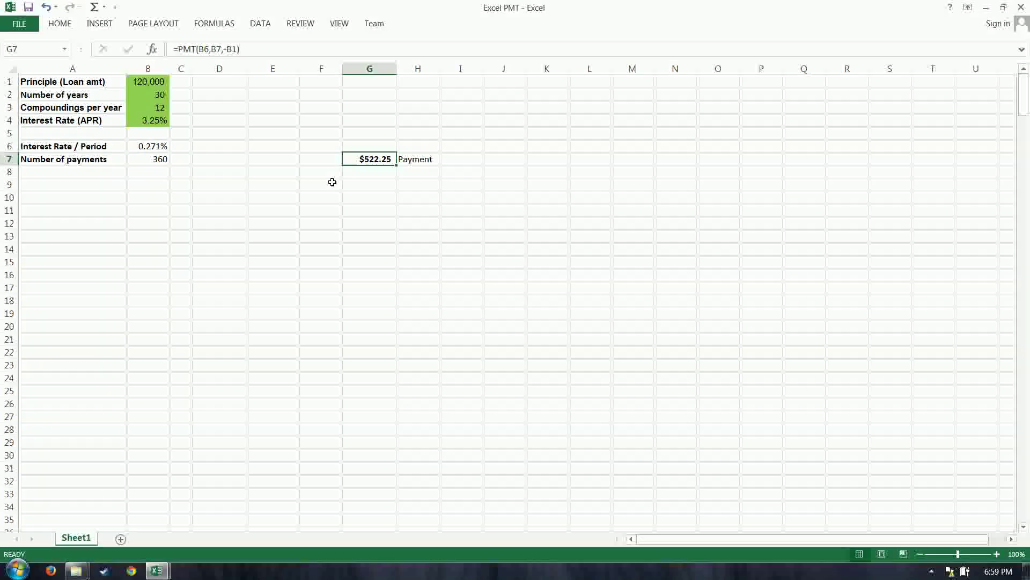
pyautogui.click(186, 186)
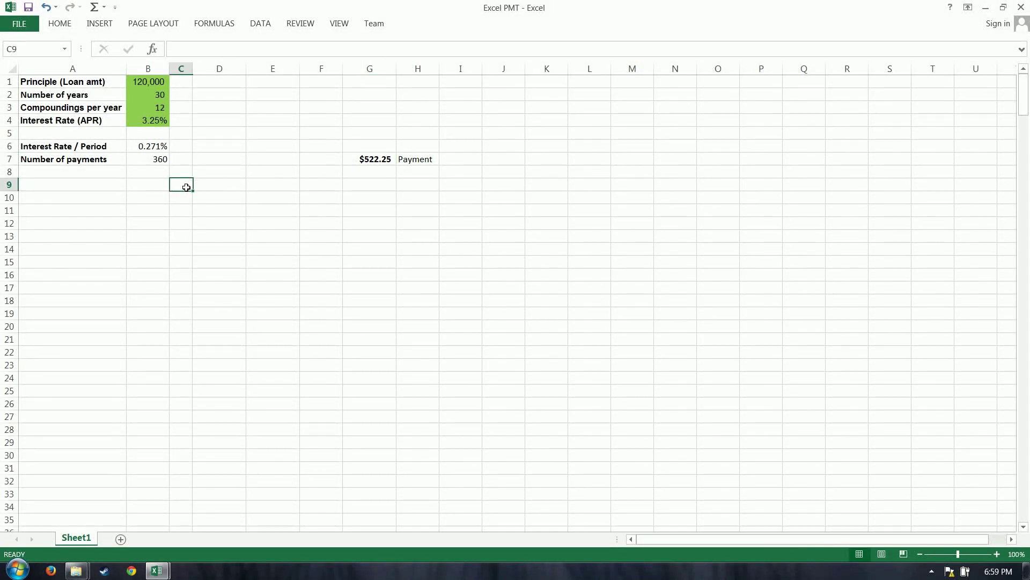
pyautogui.click(380, 168)
pyautogui.press('Up')
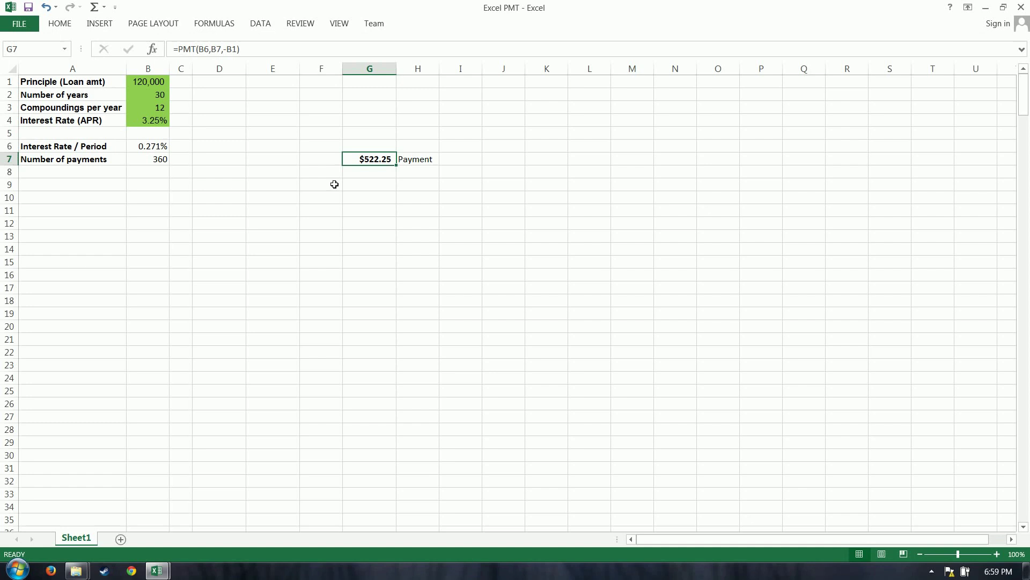
pyautogui.click(186, 181)
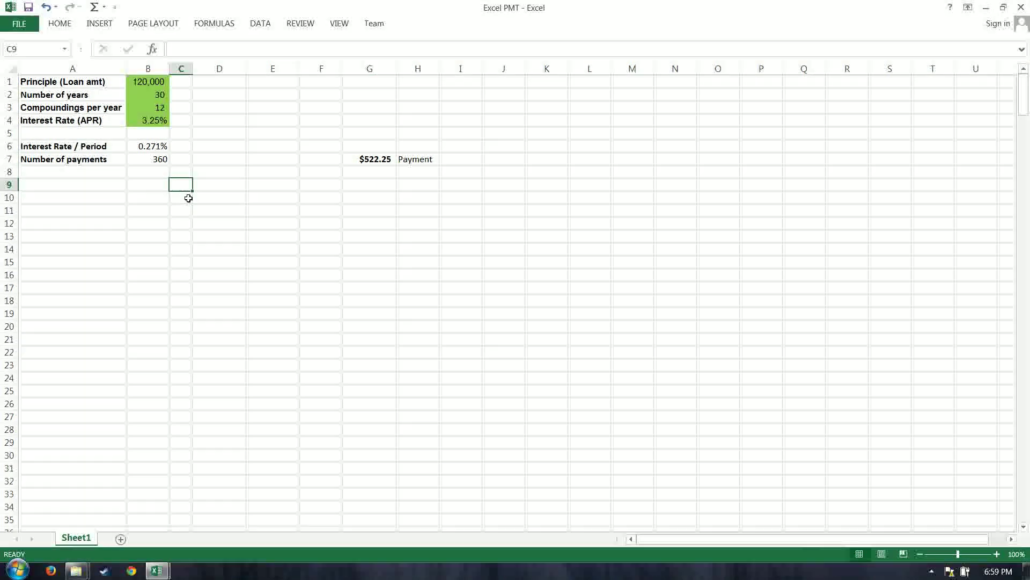
# Enter the Prd period header and the two-row Beginning Balance heading
pyautogui.write('P')
pyautogui.press('BackSpace')
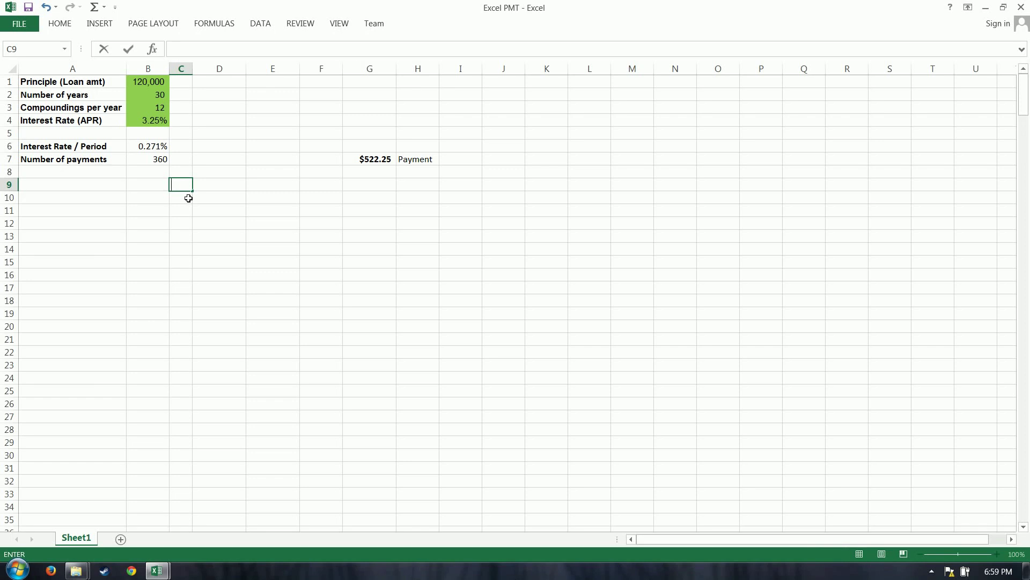
pyautogui.write('Prd')
pyautogui.press('Return')
pyautogui.press('Up')
pyautogui.press('Right')
pyautogui.press('Up')
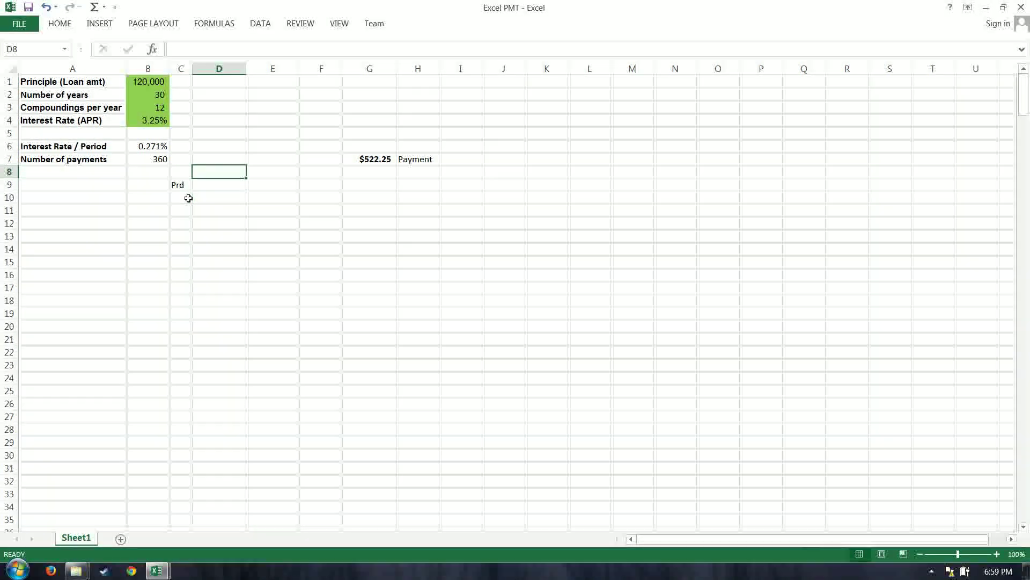
pyautogui.write('Beginning')
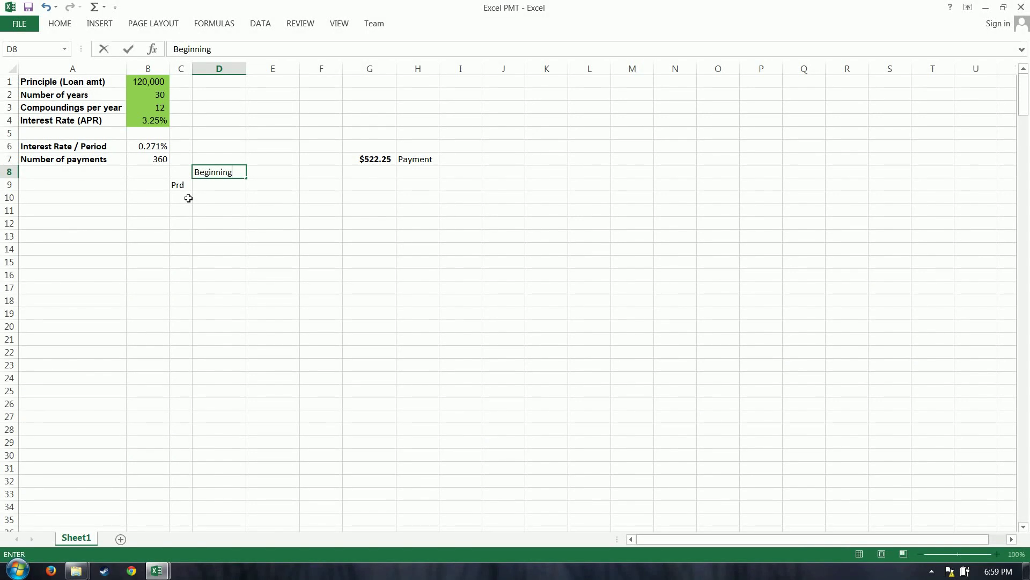
pyautogui.press('Return')
pyautogui.write('Balance')
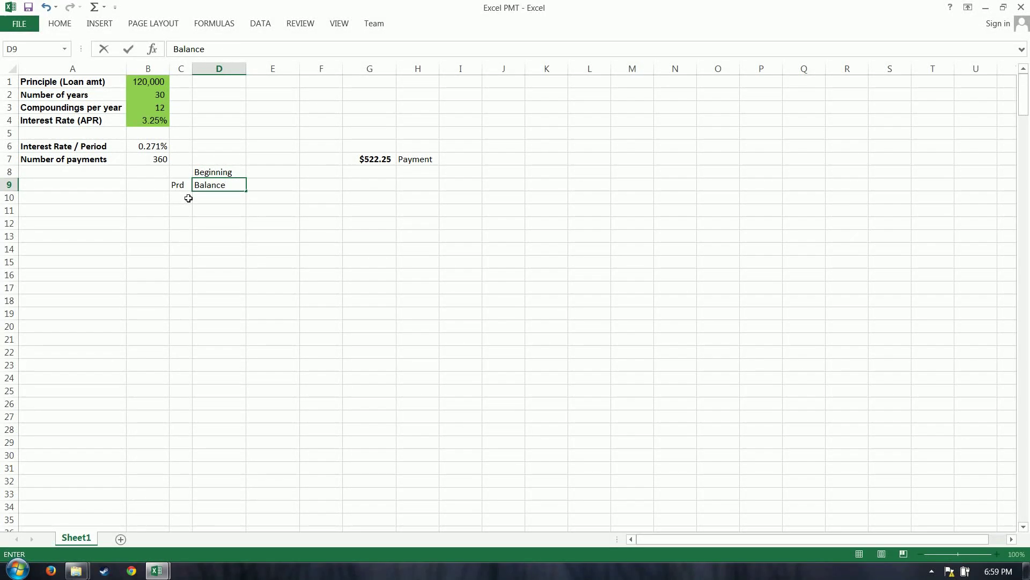
pyautogui.press('Tab')
# Add the two-row Interest Paid heading in E8:E9
pyautogui.press('Up')
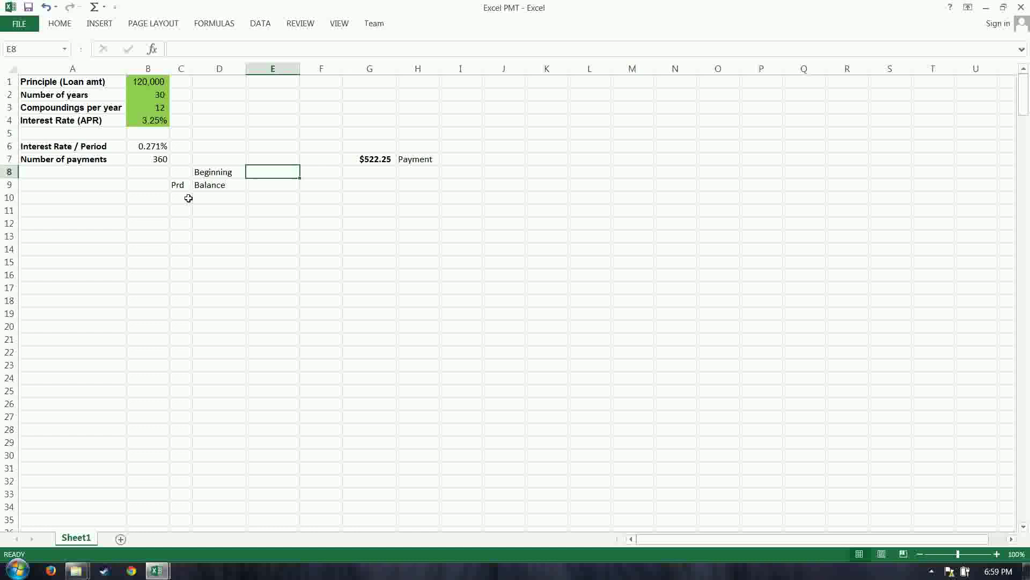
pyautogui.write('Interest')
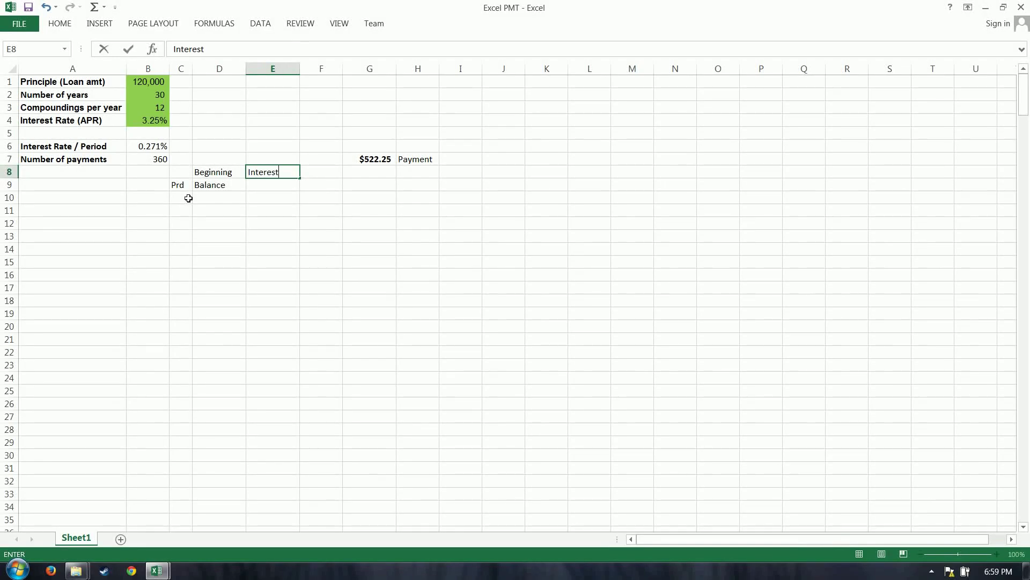
pyautogui.press('Return')
pyautogui.write('P')
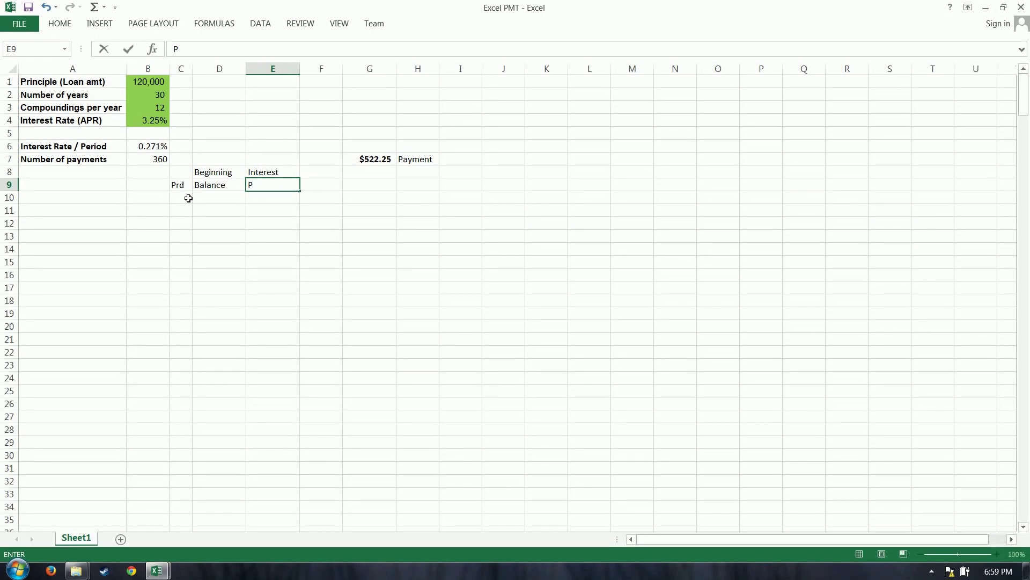
pyautogui.write('aid')
pyautogui.press('Return')
pyautogui.press('Up')
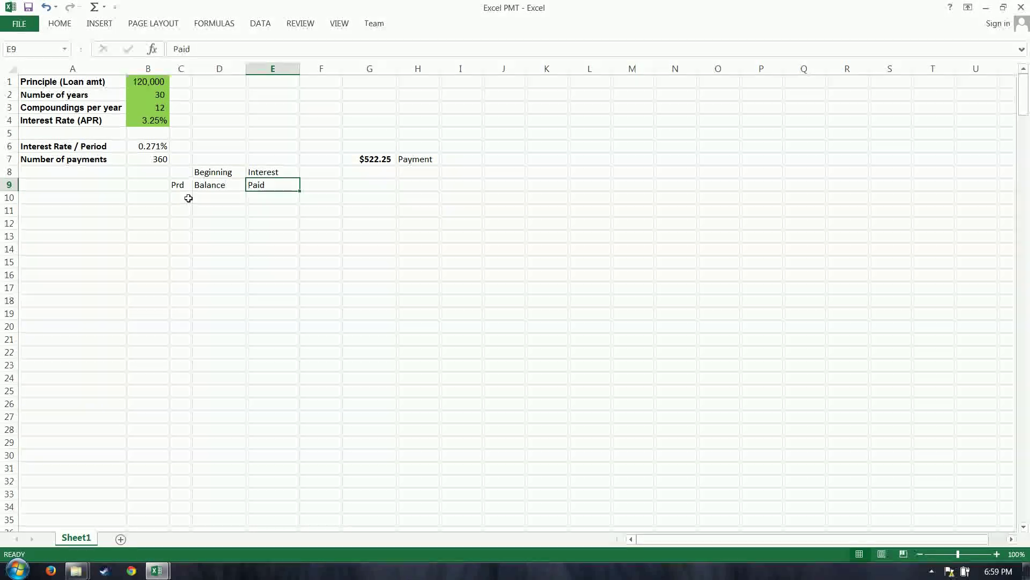
pyautogui.press('Right')
pyautogui.press('Up')
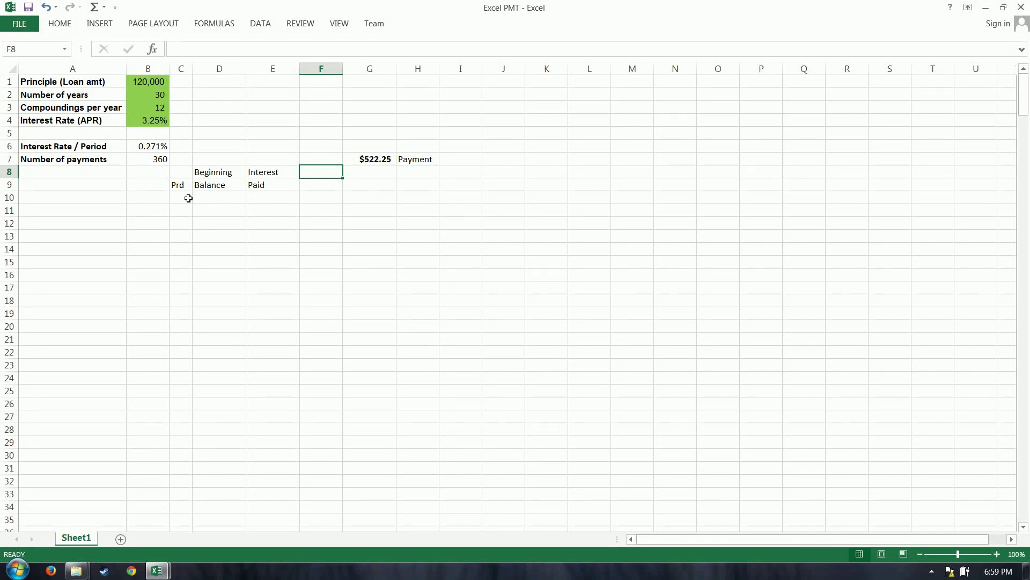
# Add the Principle Reduction heading in F8:F9 and Ending Bal in G8
pyautogui.write('Principle')
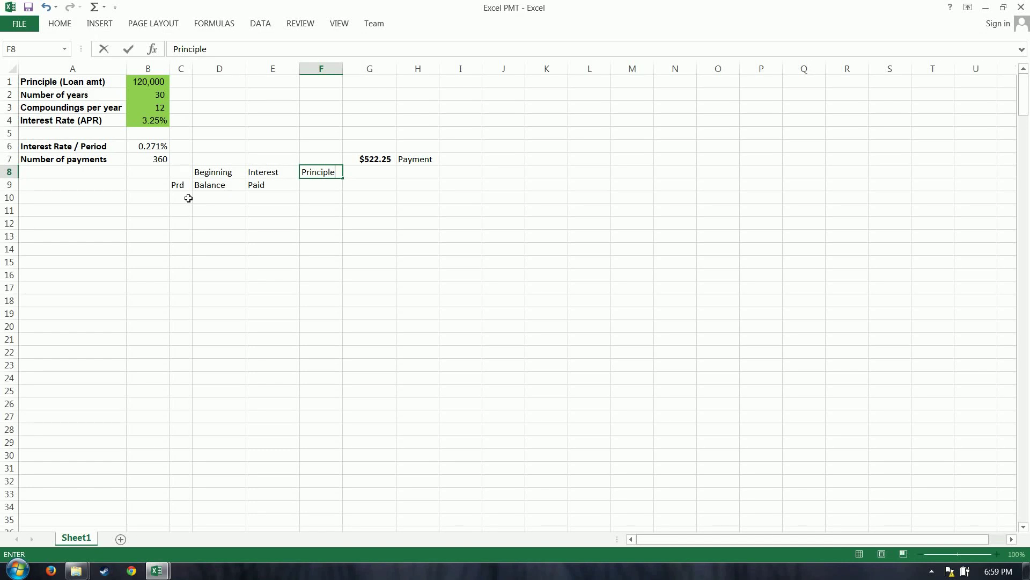
pyautogui.press('Return')
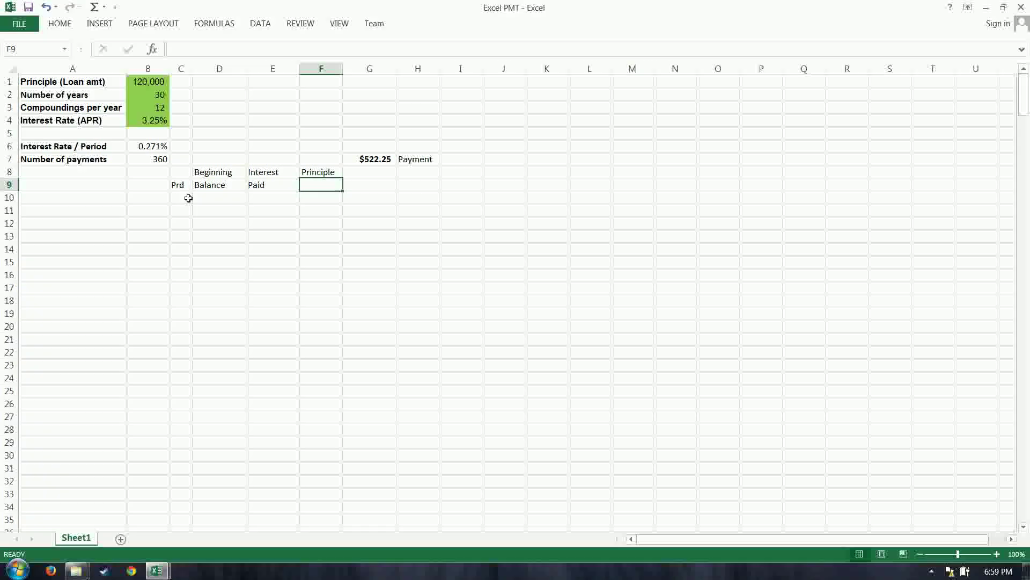
pyautogui.write('Reduction')
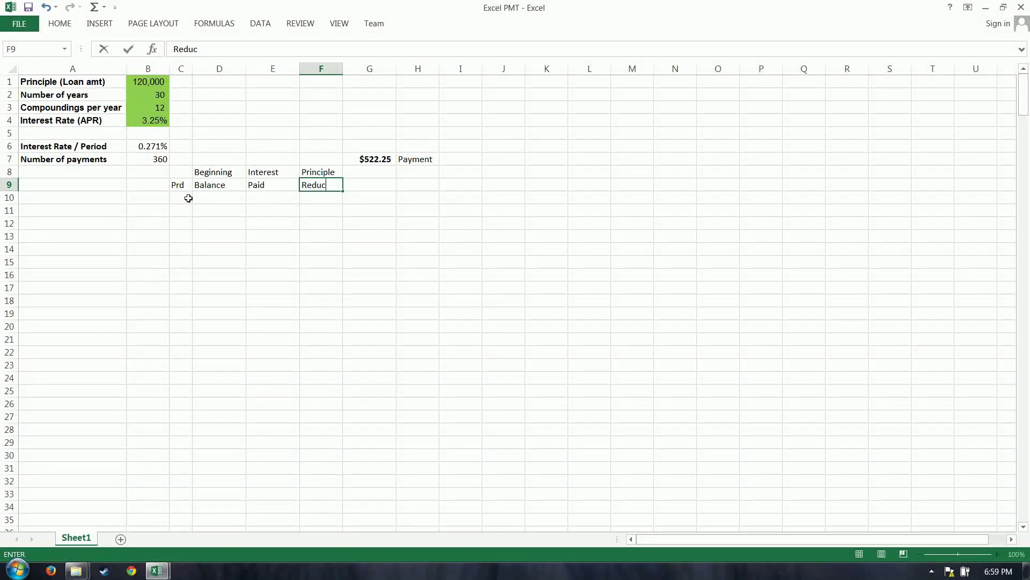
pyautogui.press('Return')
pyautogui.press('Up')
pyautogui.press('Right')
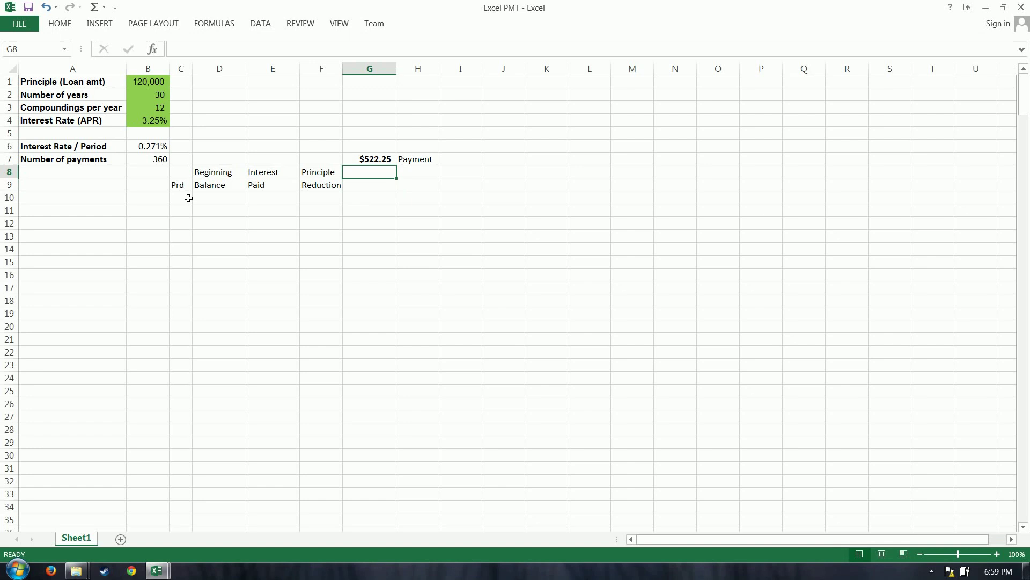
pyautogui.write('Ending Bal')
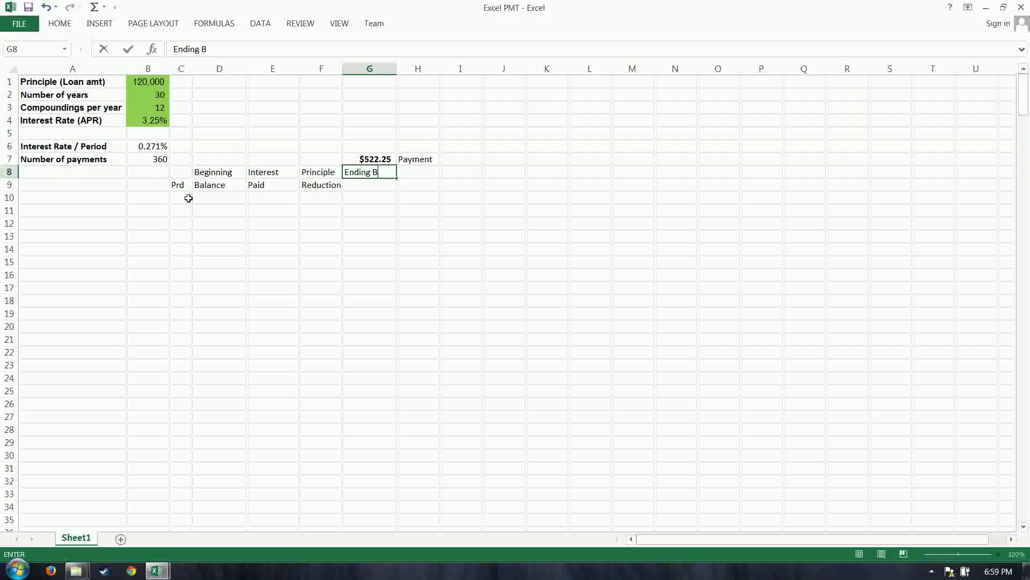
pyautogui.press('Return')
# Enter period 1 in C10 and the formula =+C10+1 in C11
pyautogui.press('Left')
pyautogui.press('Left')
pyautogui.press('Down')
pyautogui.click(188, 198)
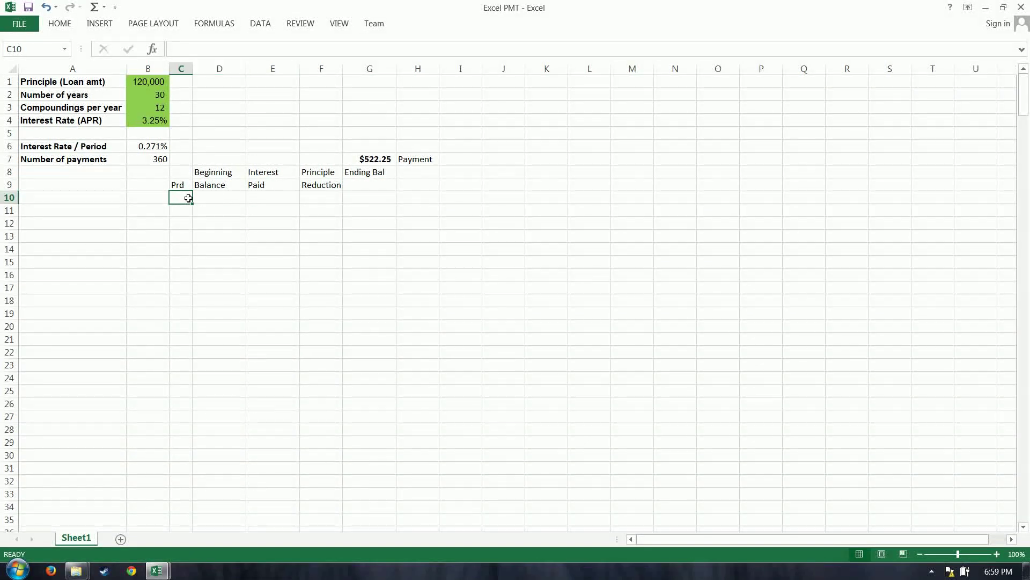
pyautogui.write('1')
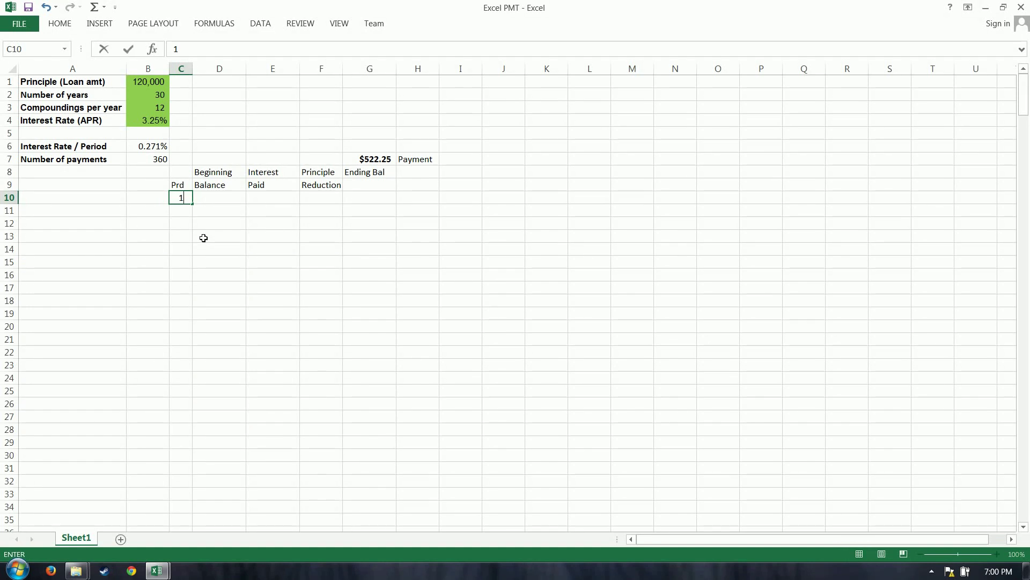
pyautogui.press('Return')
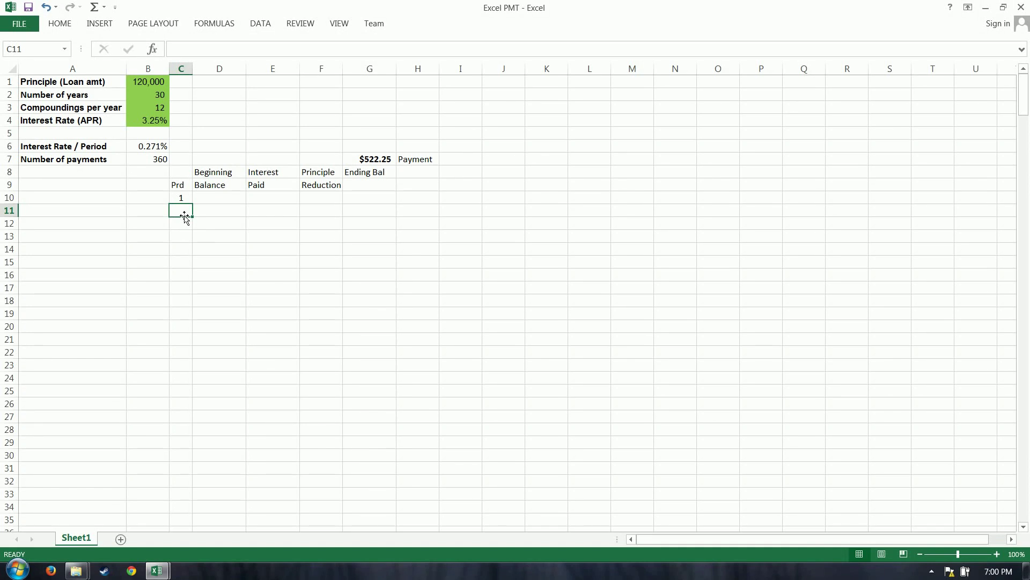
pyautogui.write('+')
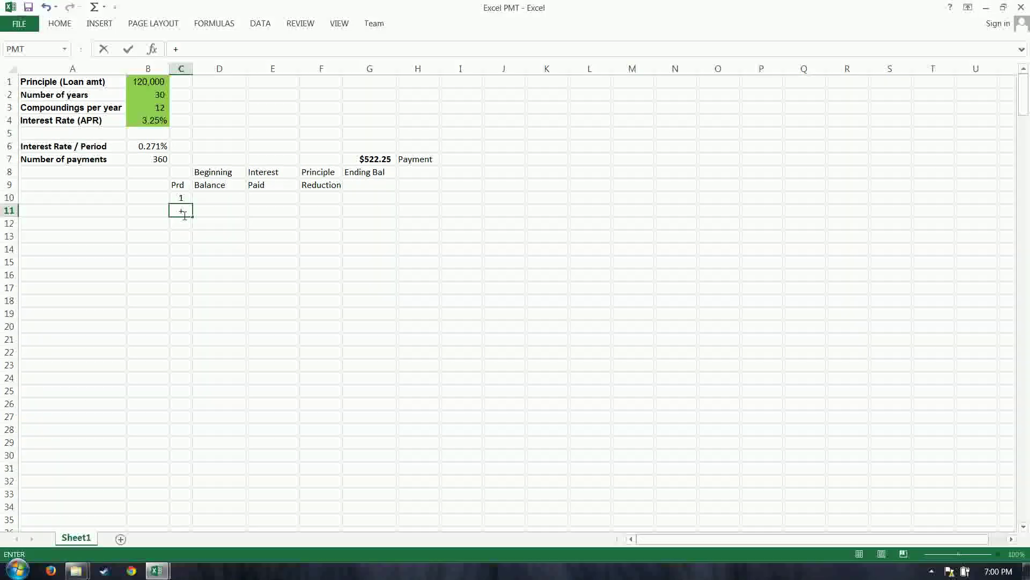
pyautogui.press('Up')
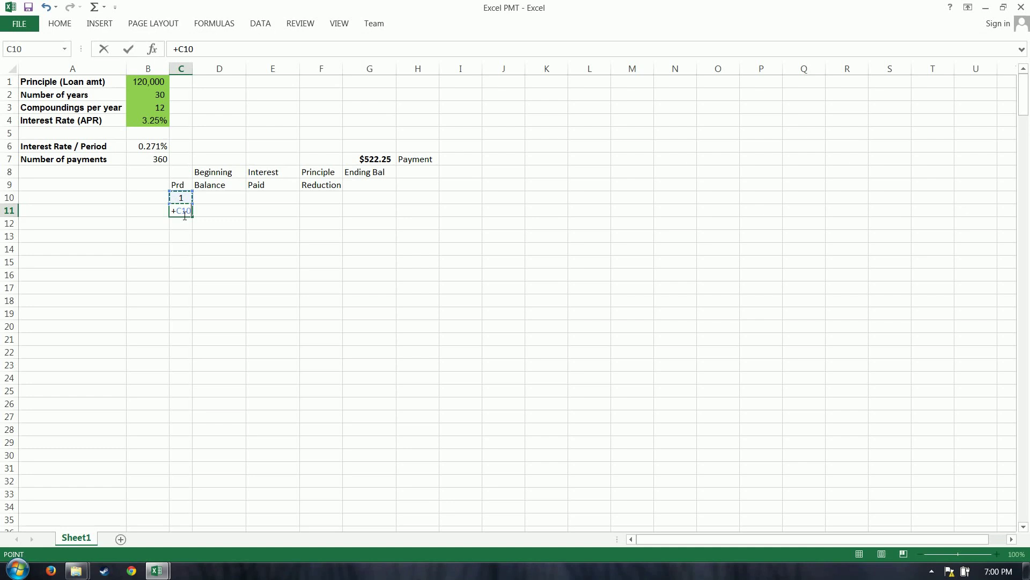
pyautogui.write('+1')
pyautogui.press('Return')
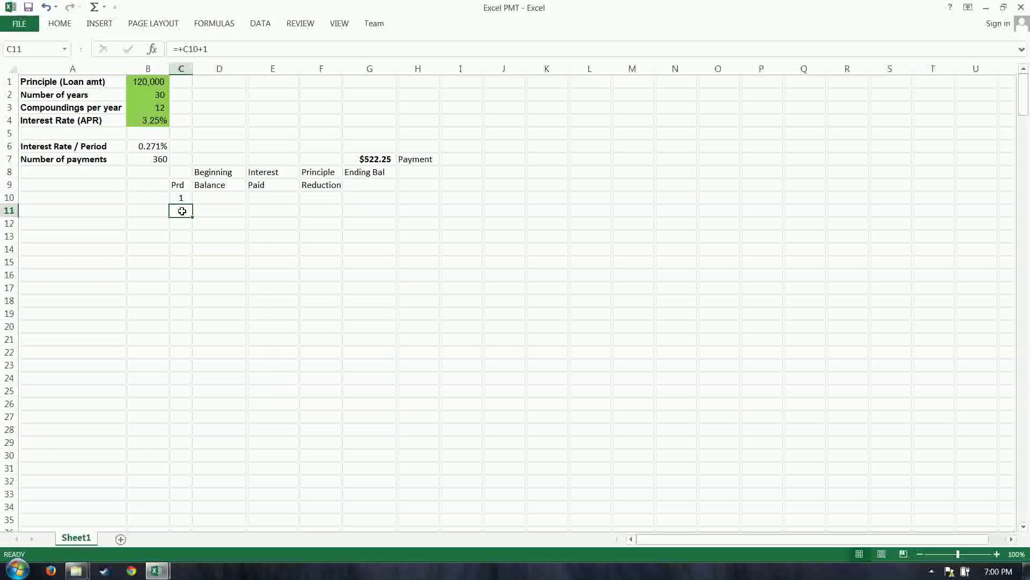
# Fill the period formula down to C369 so periods run 1 through 360
pyautogui.moveTo(194, 216); pyautogui.dragTo(183, 460)
pyautogui.click(191, 304)
pyautogui.click(181, 455)
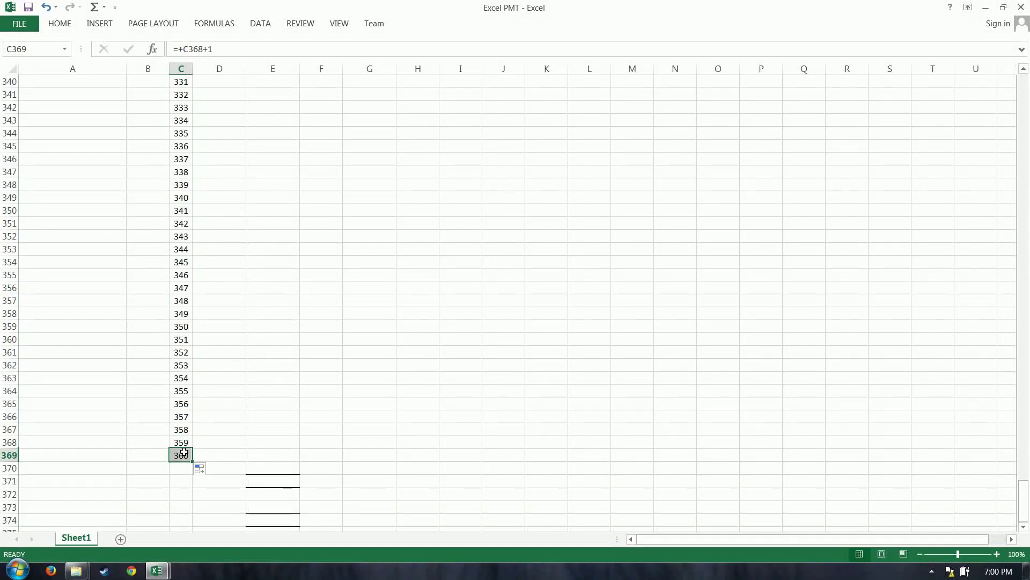
pyautogui.hotkey('ctrl', 'Up')
pyautogui.scroll(1, 188, 432)
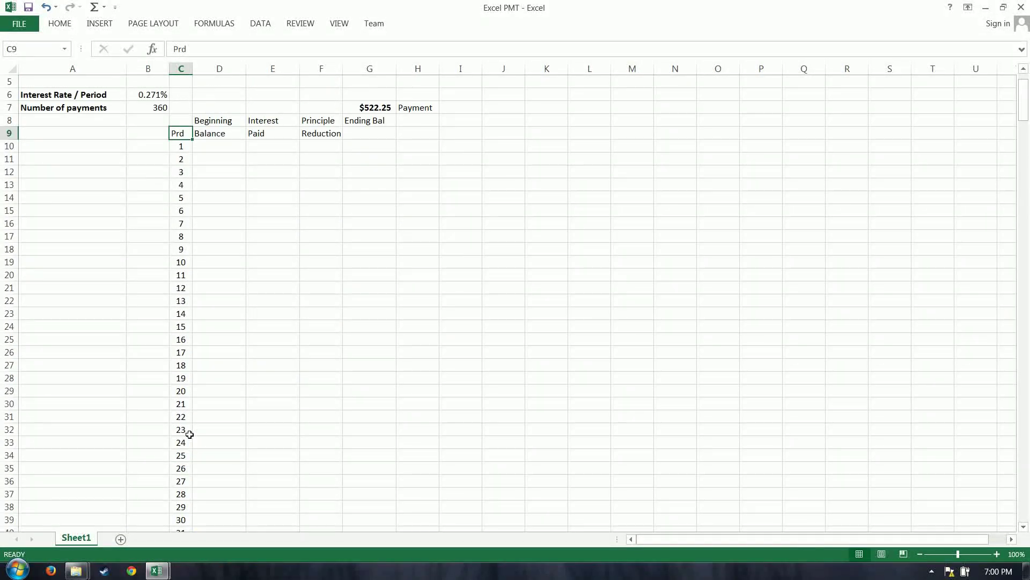
pyautogui.click(220, 146)
pyautogui.scroll(1, 220, 203)
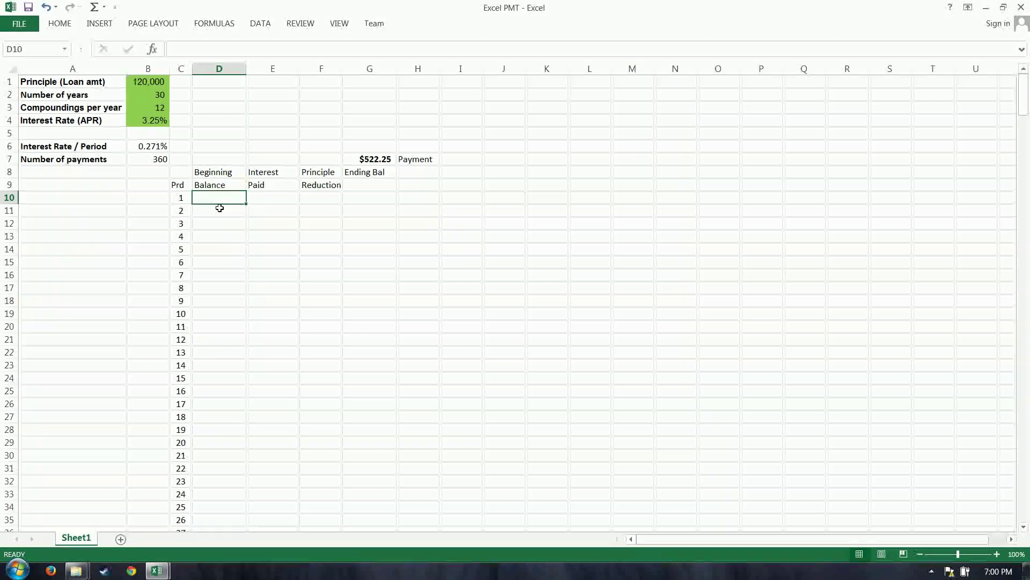
# Set D10's beginning balance to =+B1, giving 120,000
pyautogui.write('+')
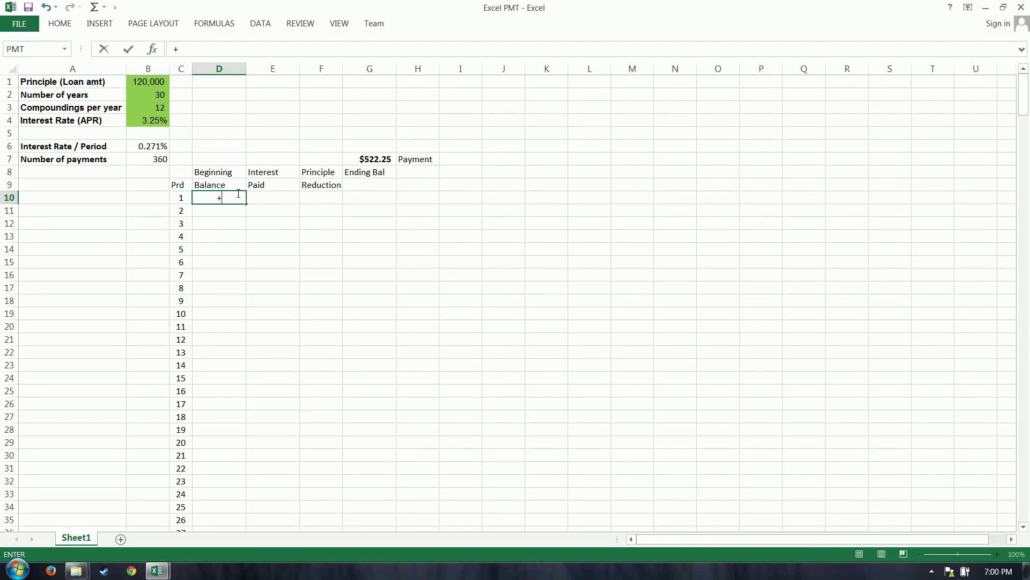
pyautogui.click(156, 82)
pyautogui.press('Return')
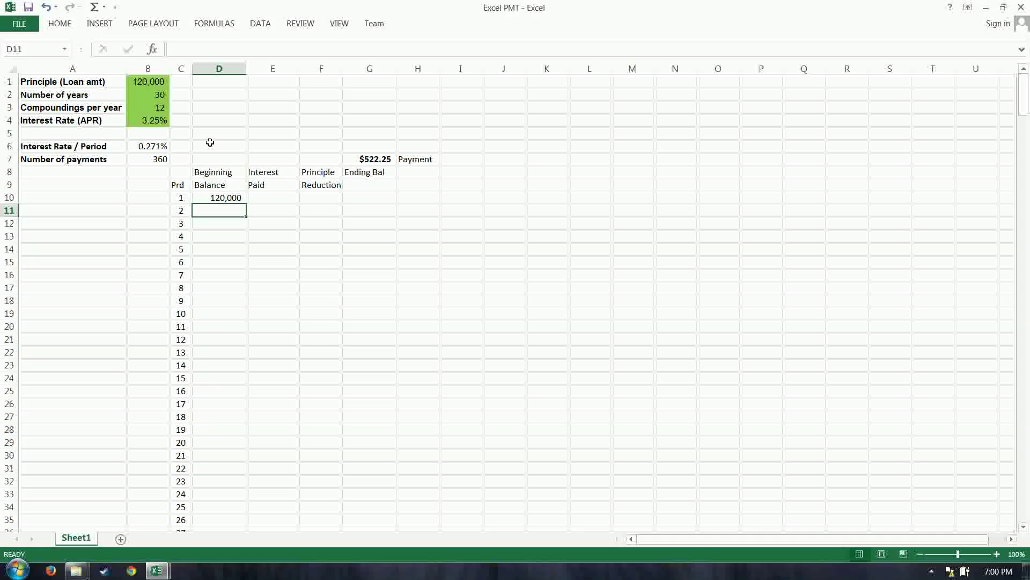
# Enter =+$B$6*D10 in E10 for first-period interest of 325.00
pyautogui.click(256, 195)
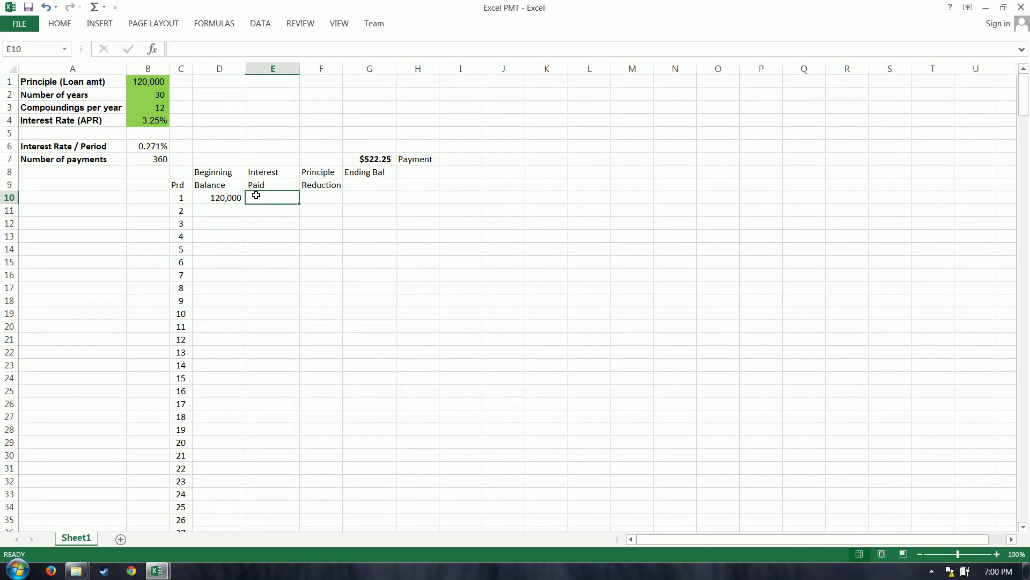
pyautogui.moveTo(292, 198); pyautogui.dragTo(311, 198)
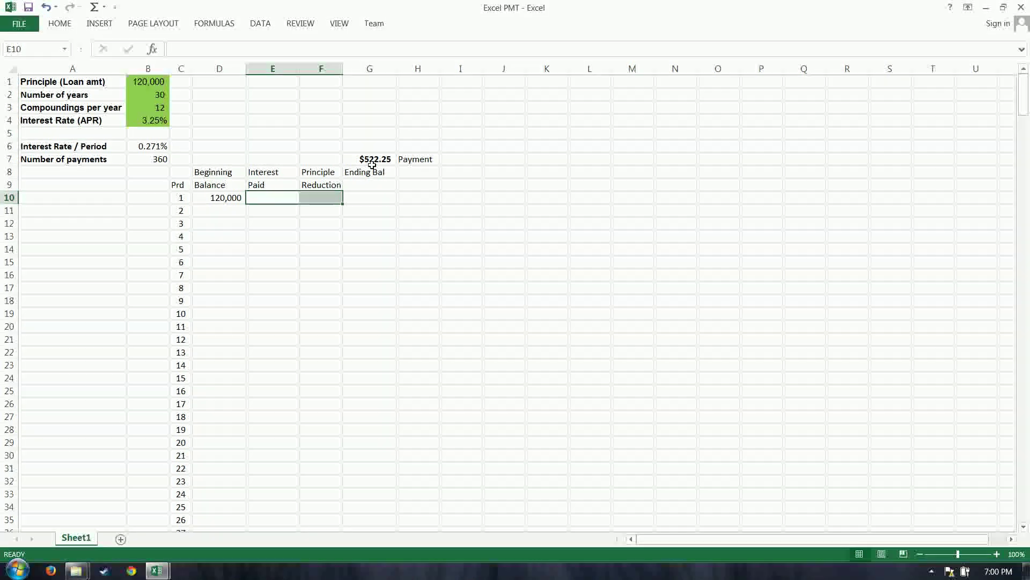
pyautogui.click(275, 197)
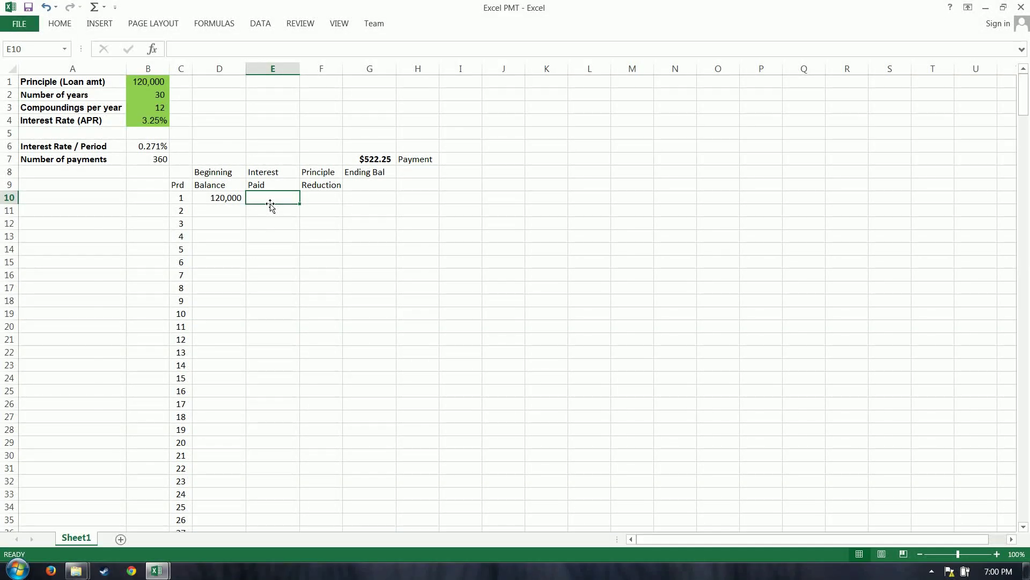
pyautogui.write('+B6')
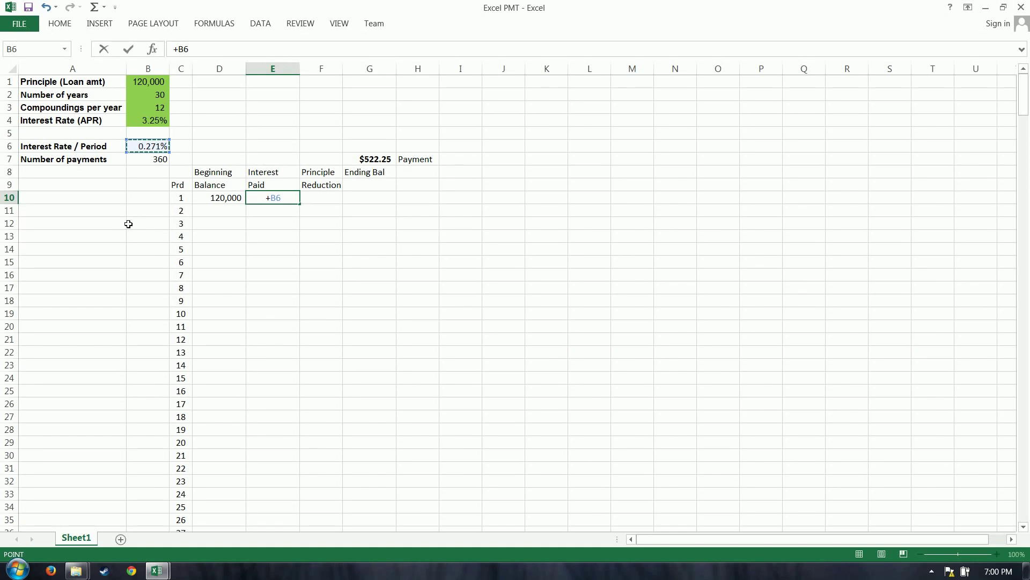
pyautogui.press('F4')
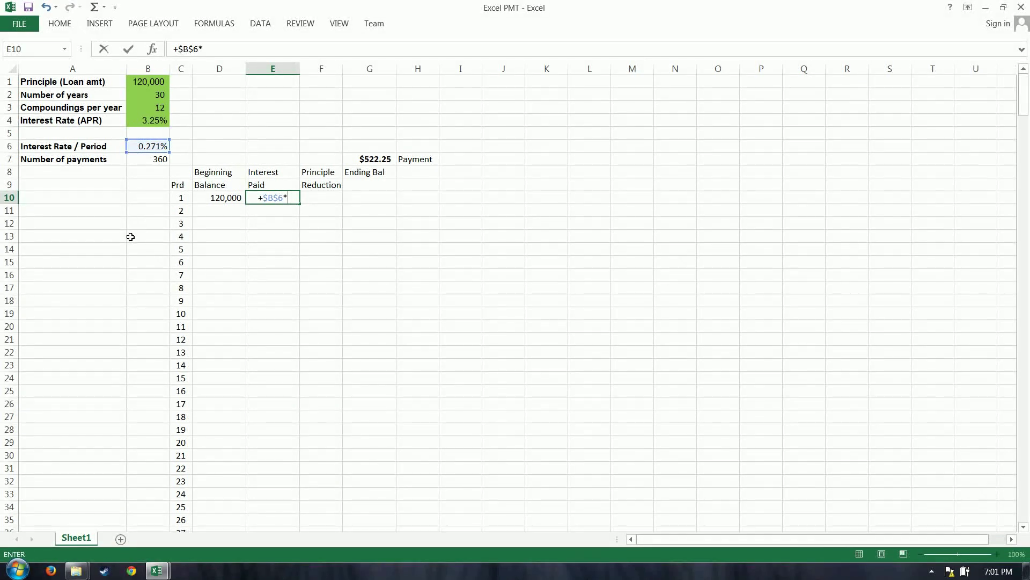
pyautogui.click(211, 197)
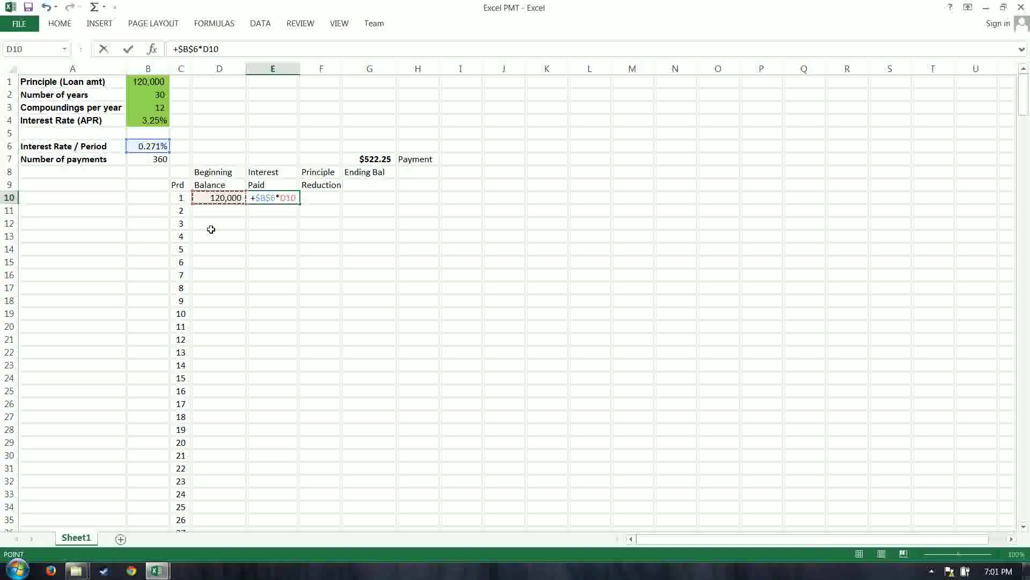
pyautogui.press('Return')
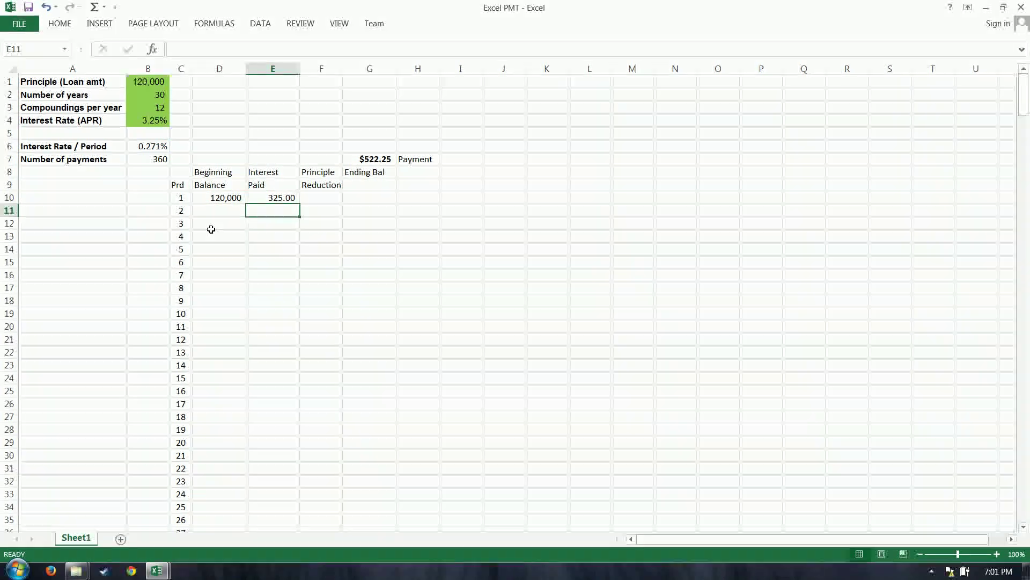
# Enter =+$G$7-E10 in F10 for a principle reduction of 197.25
pyautogui.click(305, 198)
pyautogui.write('+G7-')
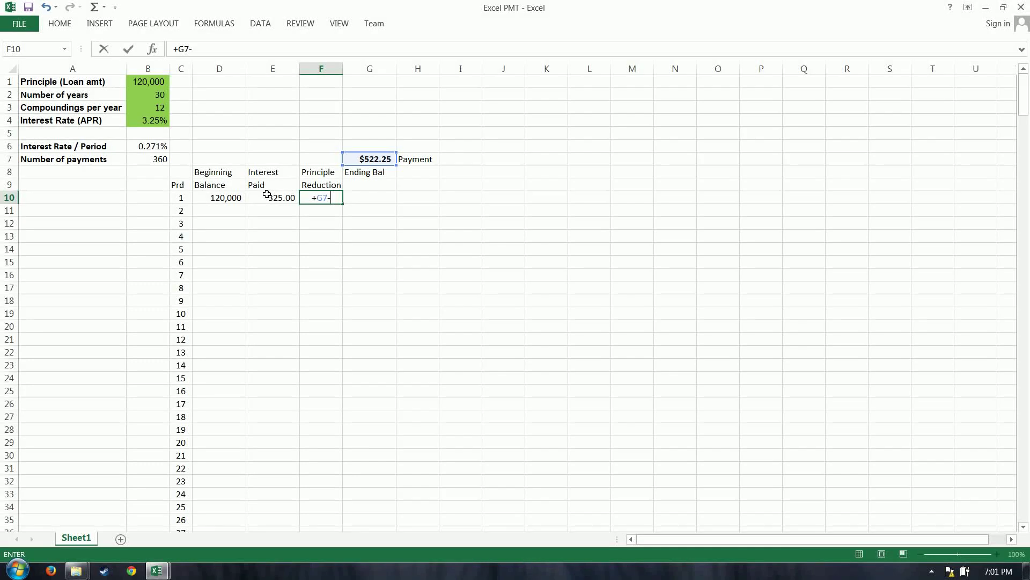
pyautogui.click(267, 194)
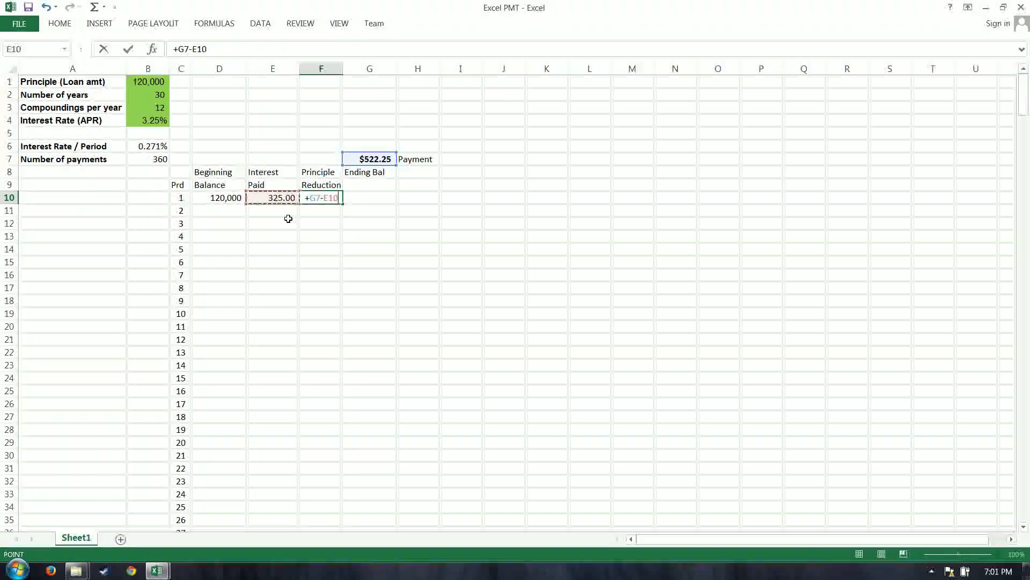
pyautogui.click(317, 200)
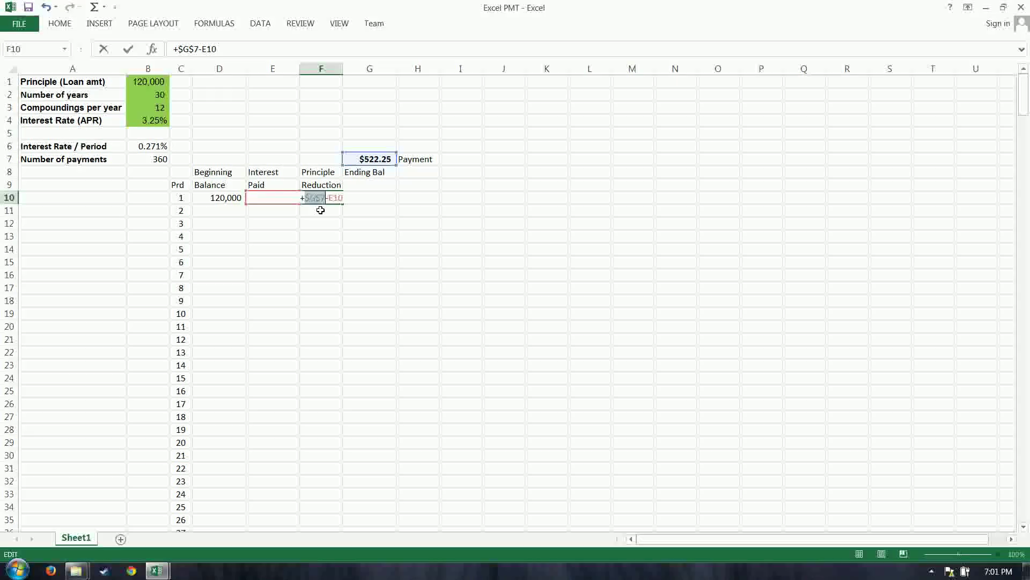
pyautogui.press('Return')
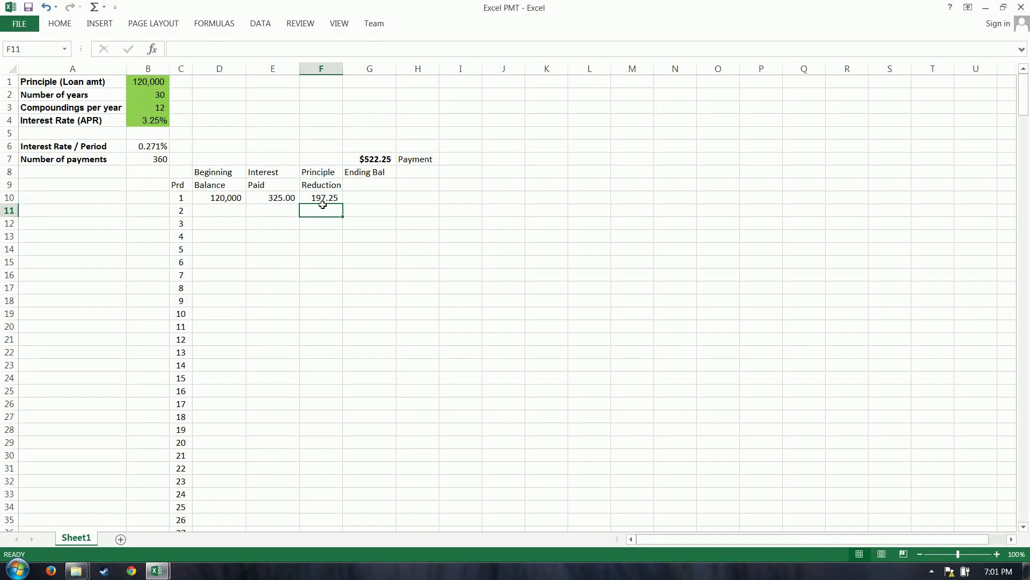
pyautogui.click(331, 200)
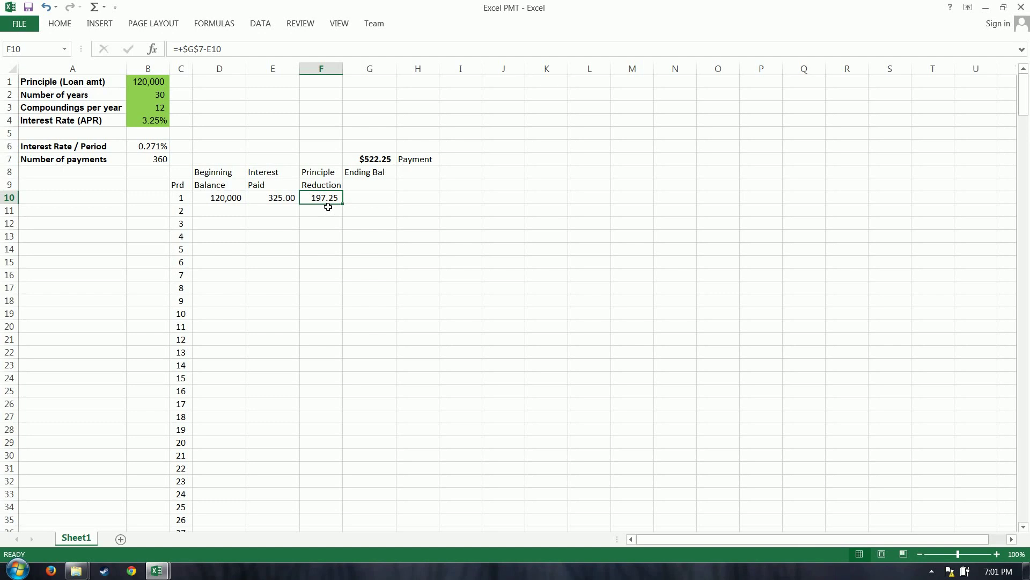
# Compute the ending balance =+D10-F10 in G10, giving 119,803
pyautogui.click(354, 197)
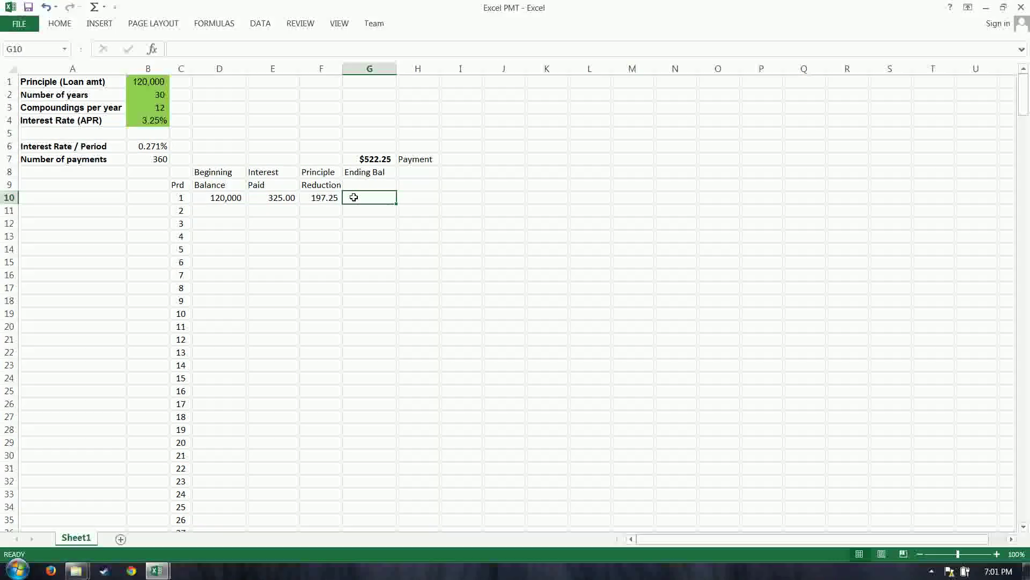
pyautogui.write('+')
pyautogui.press('Left')
pyautogui.press('Left')
pyautogui.press('Left')
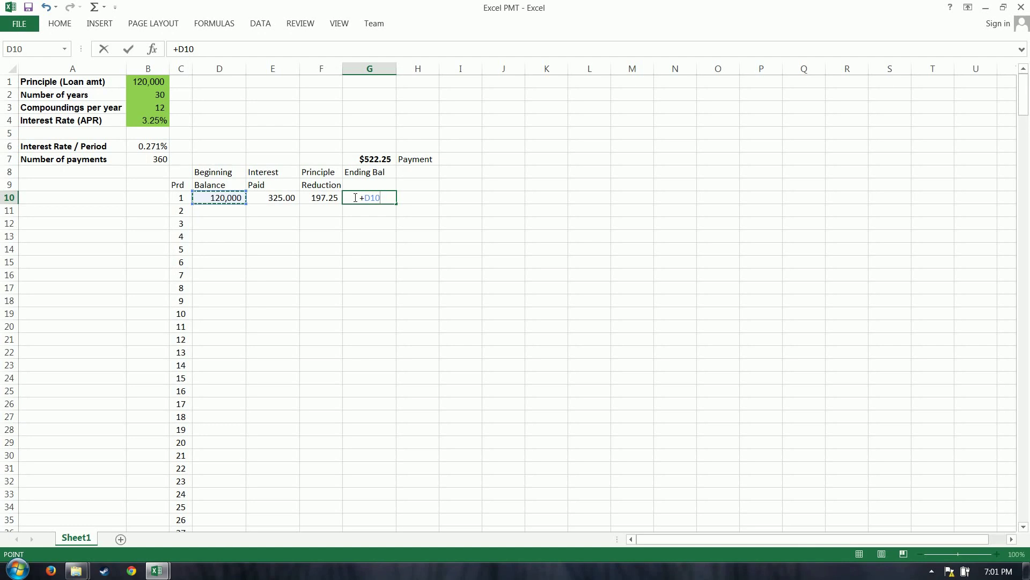
pyautogui.write('-')
pyautogui.click(321, 199)
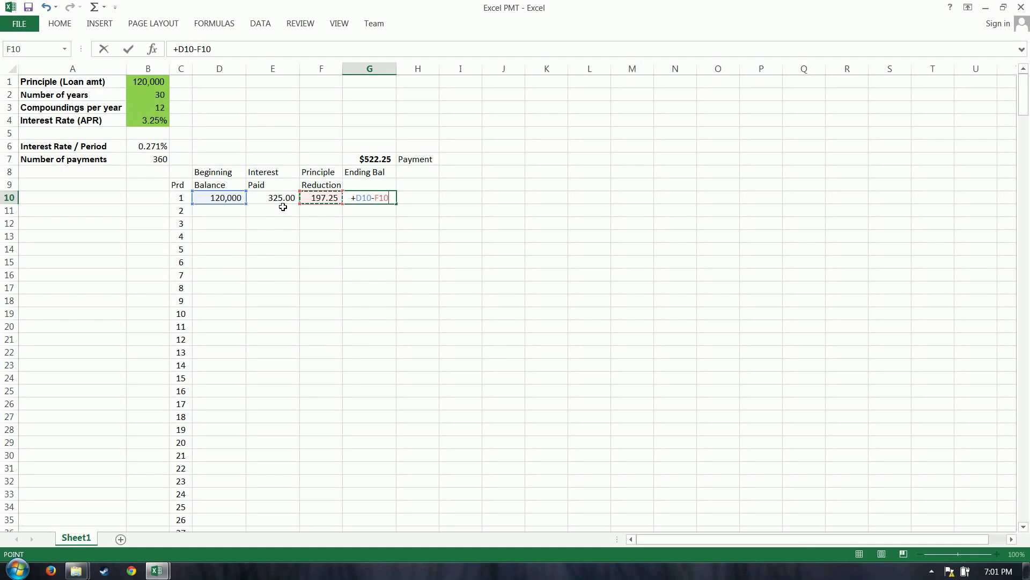
pyautogui.press('Return')
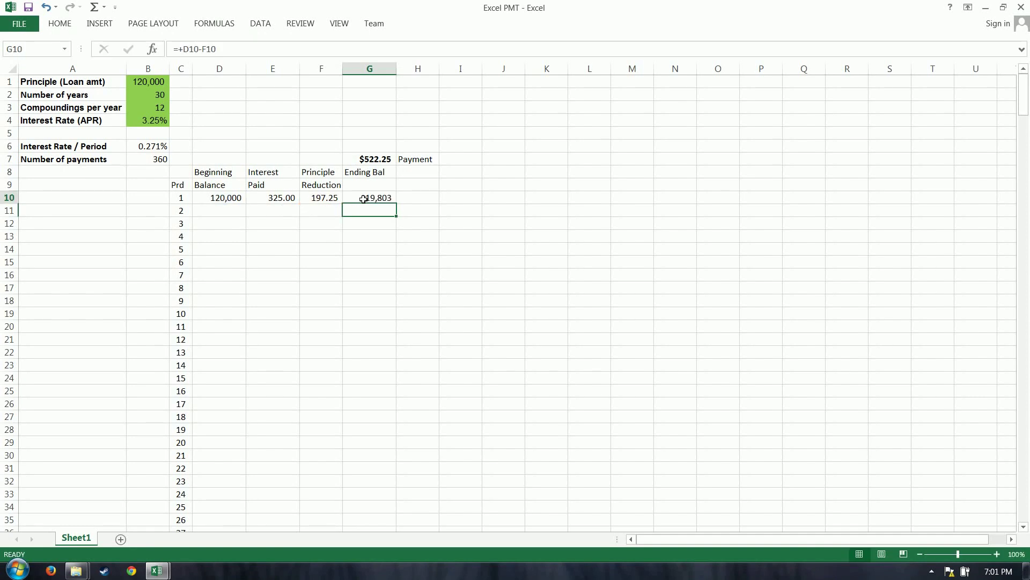
pyautogui.click(363, 199)
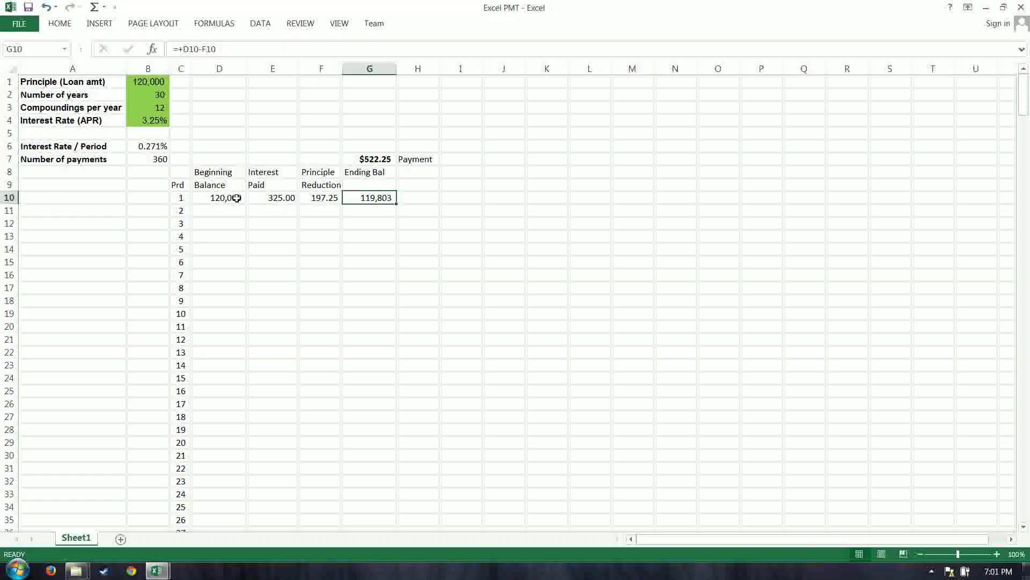
pyautogui.moveTo(237, 198); pyautogui.dragTo(375, 197)
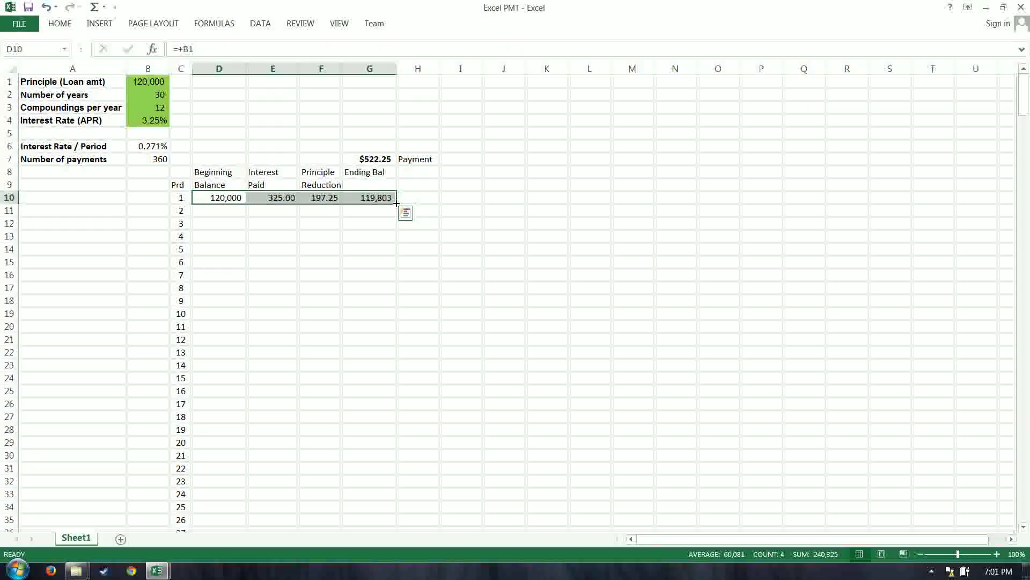
# Copy the first schedule row's formulas down to period 7 and review them
pyautogui.moveTo(389, 199); pyautogui.dragTo(397, 282)
pyautogui.click(234, 211)
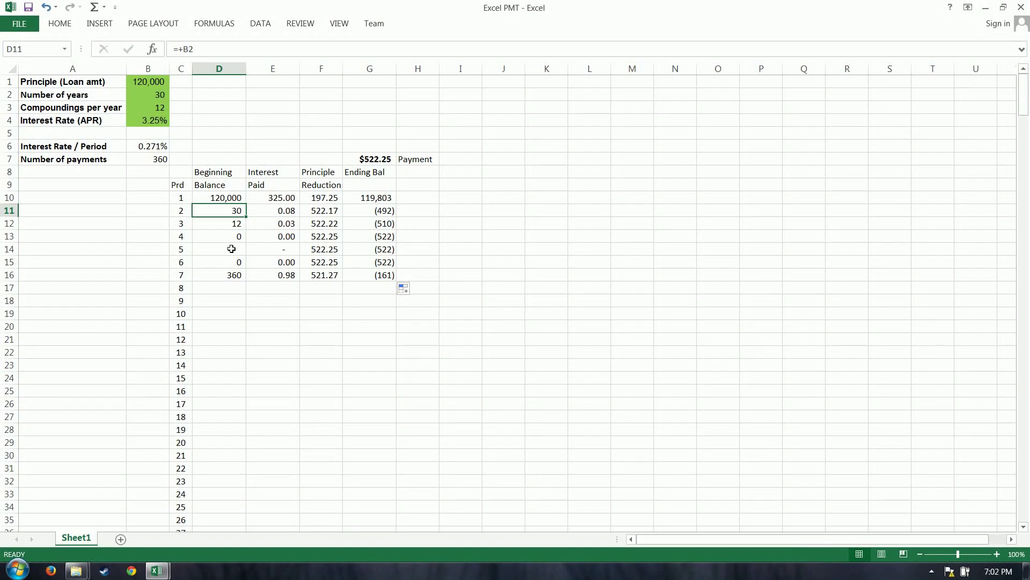
pyautogui.click(222, 198)
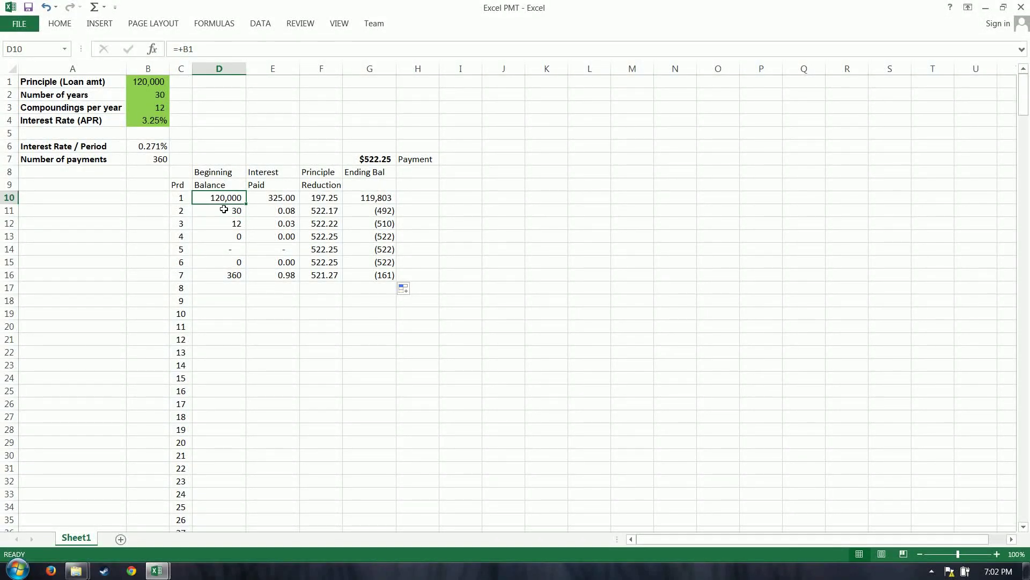
pyautogui.moveTo(306, 198); pyautogui.dragTo(317, 198)
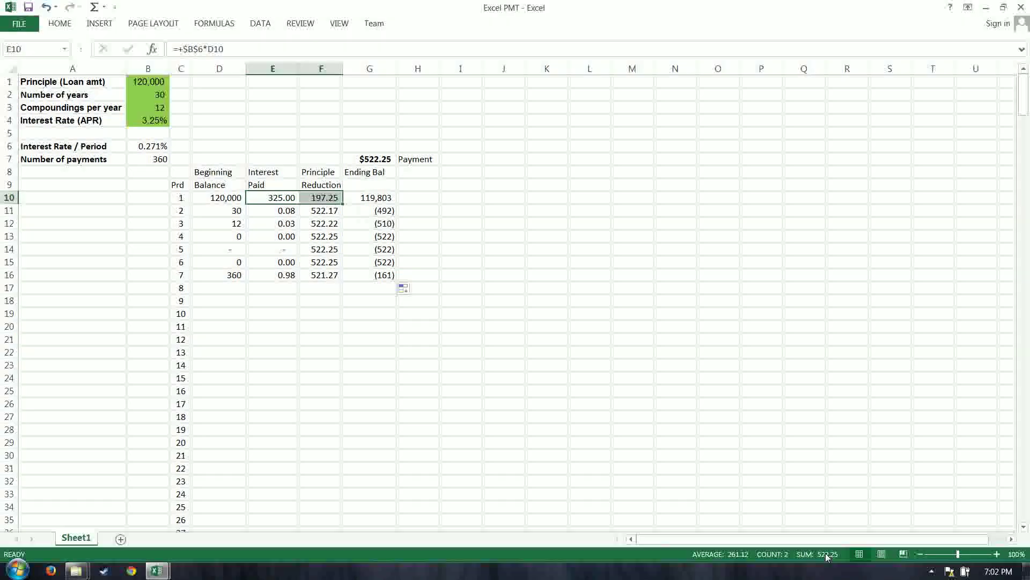
pyautogui.click(323, 198)
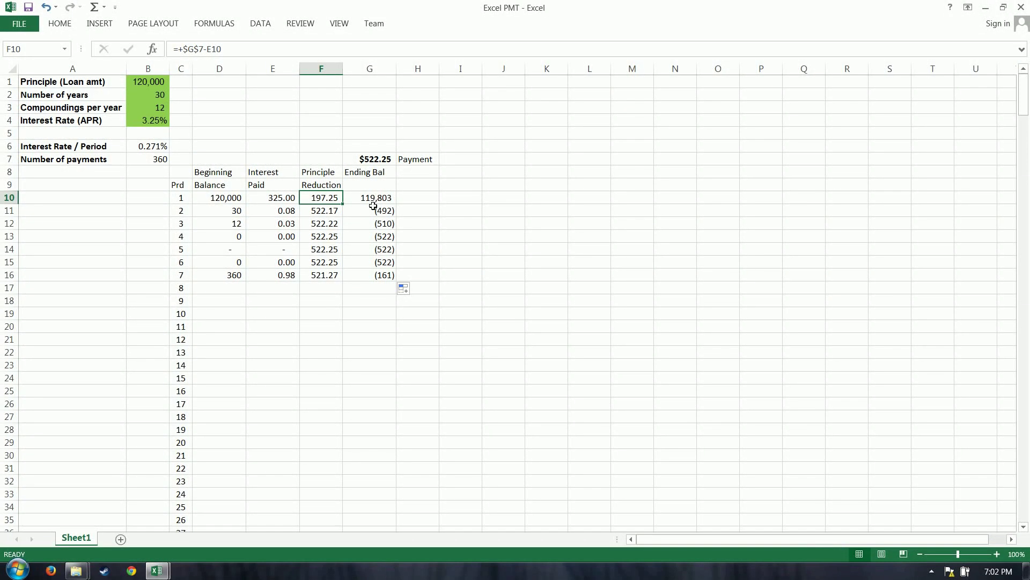
pyautogui.click(375, 200)
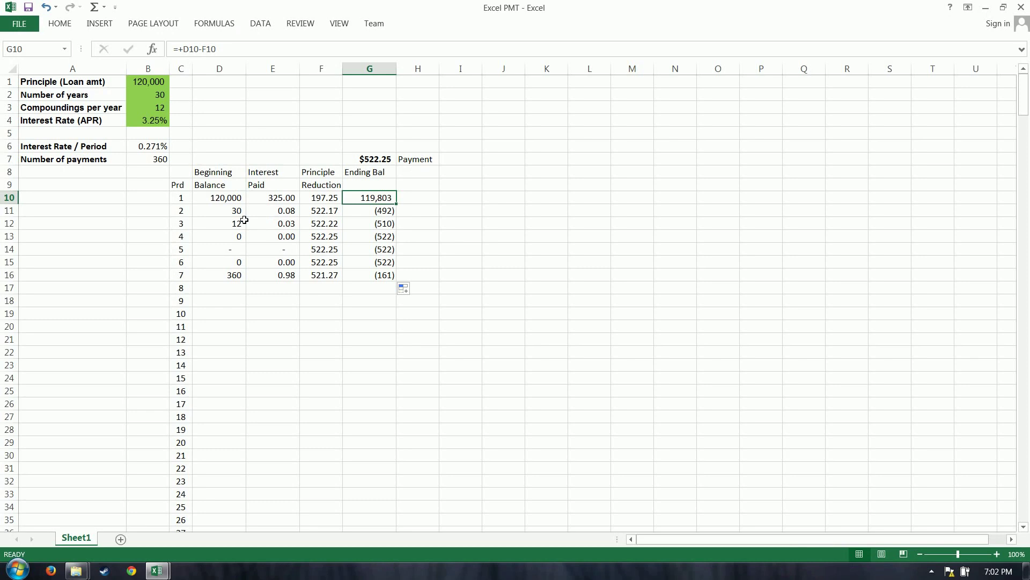
# Set D11 to =+G10 to carry the prior ending balance, refilling through row 16
pyautogui.click(231, 210)
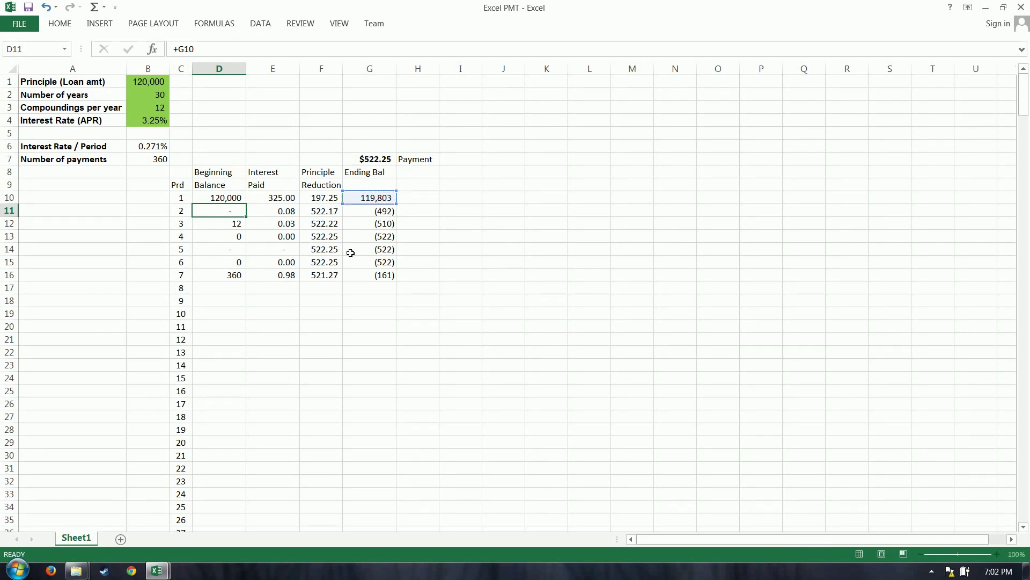
pyautogui.press('Return')
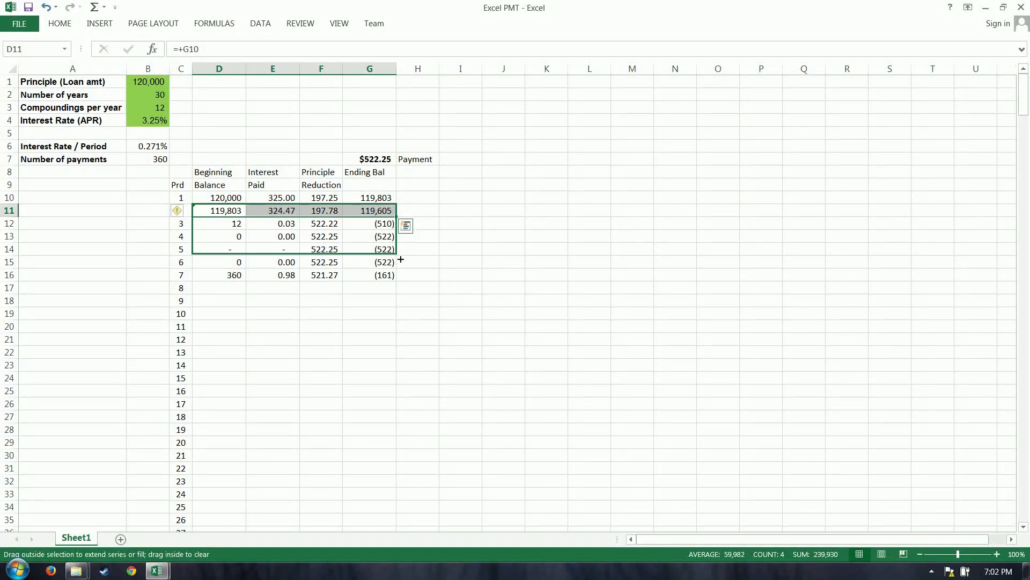
pyautogui.moveTo(400, 259); pyautogui.dragTo(400, 278)
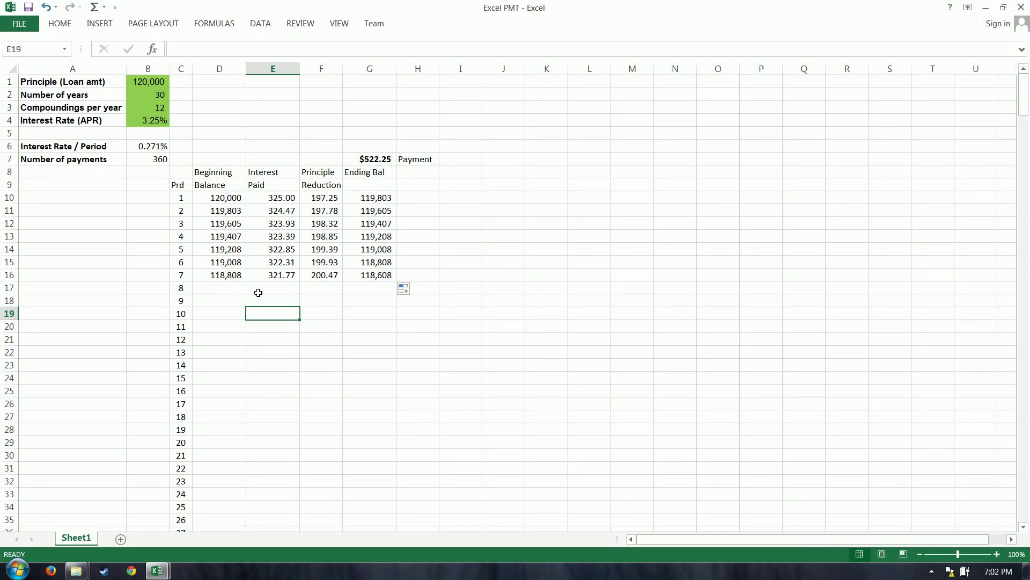
pyautogui.moveTo(247, 277); pyautogui.dragTo(395, 283)
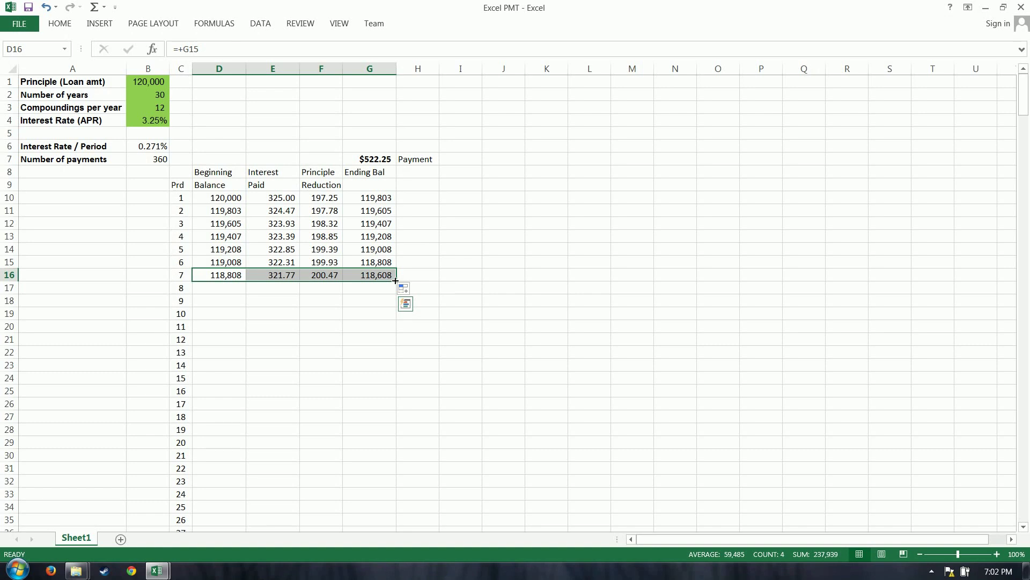
# Fill the schedule formulas down through all 360 periods
pyautogui.doubleClick(396, 280)
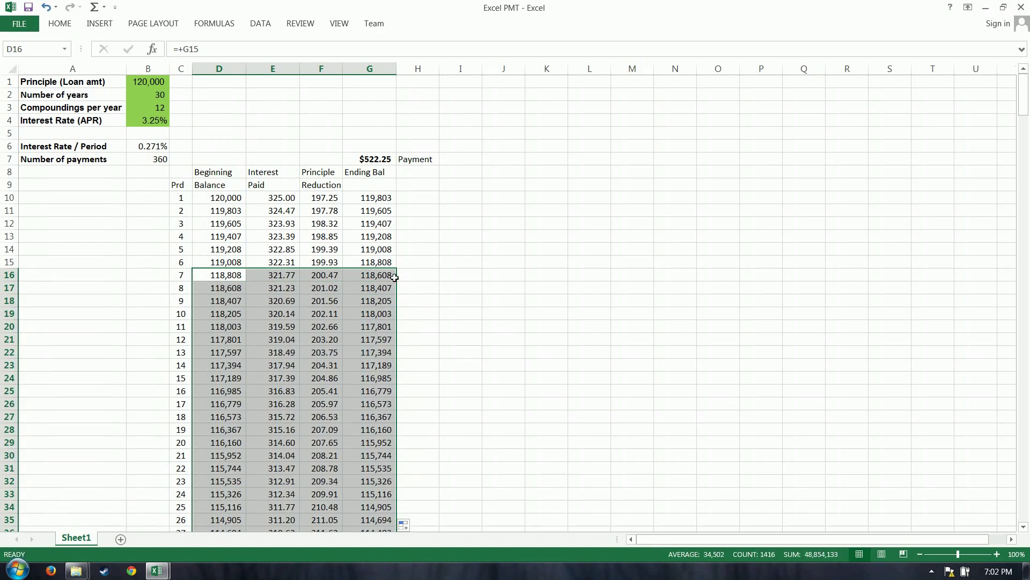
pyautogui.click(276, 299)
pyautogui.click(221, 298)
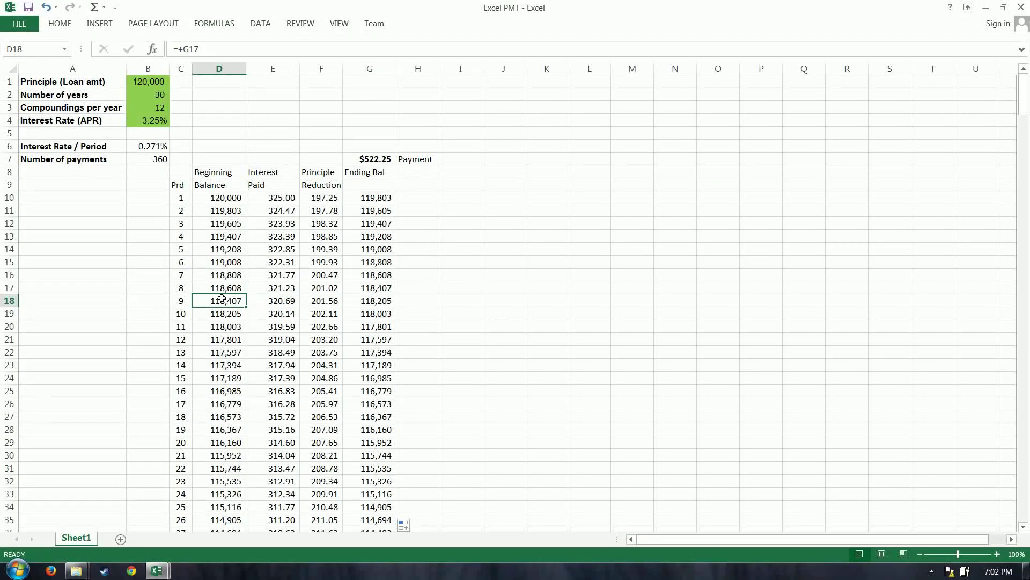
# Freeze panes at A10 so rows 1–9 stay visible while scrolling
pyautogui.click(76, 197)
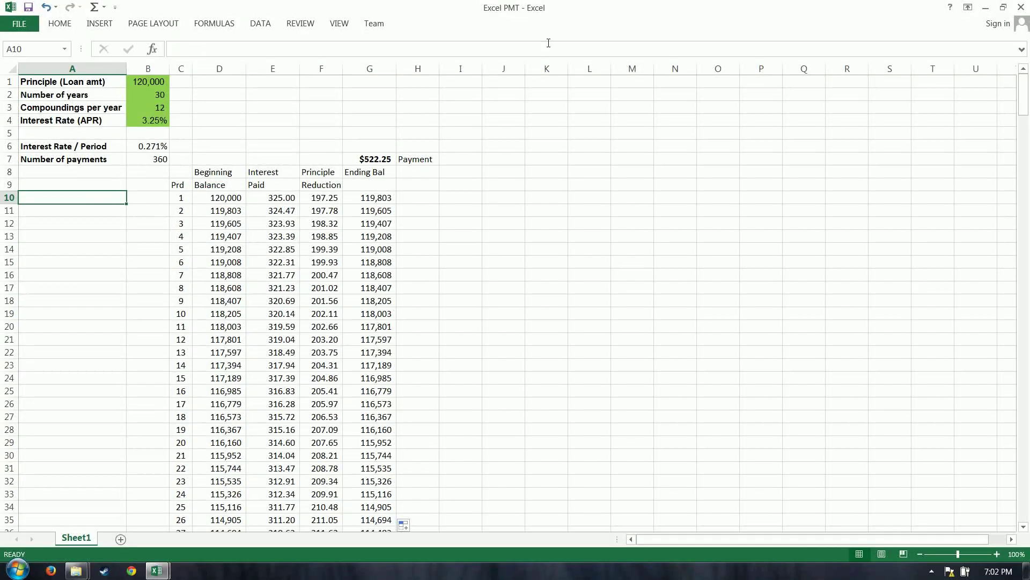
pyautogui.click(344, 27)
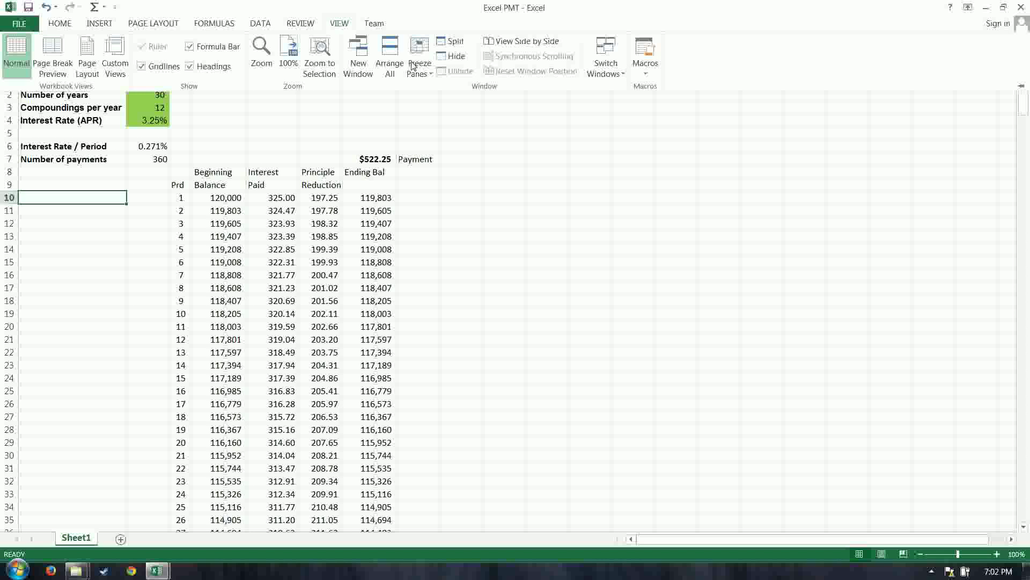
pyautogui.click(416, 72)
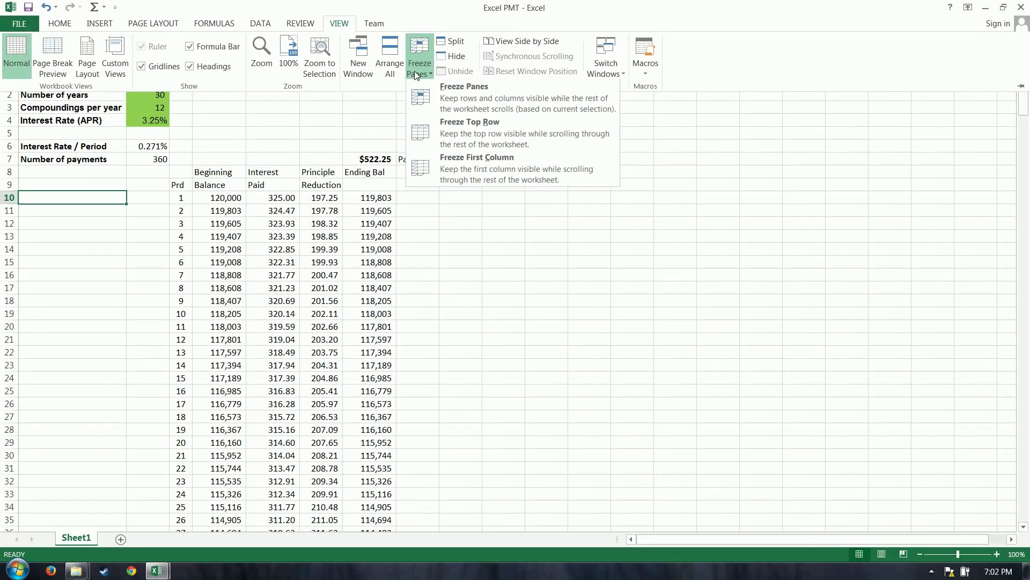
pyautogui.click(469, 98)
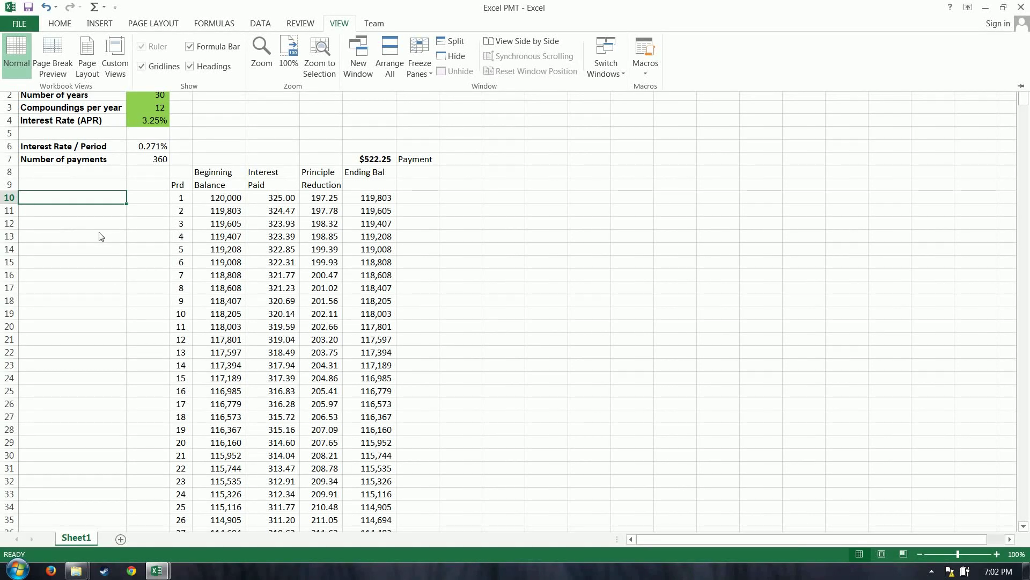
# Scroll to row 369 to confirm period 360 pays 1.41 interest, 520.84 principal, ending at 0
pyautogui.scroll(-3, 156, 234)
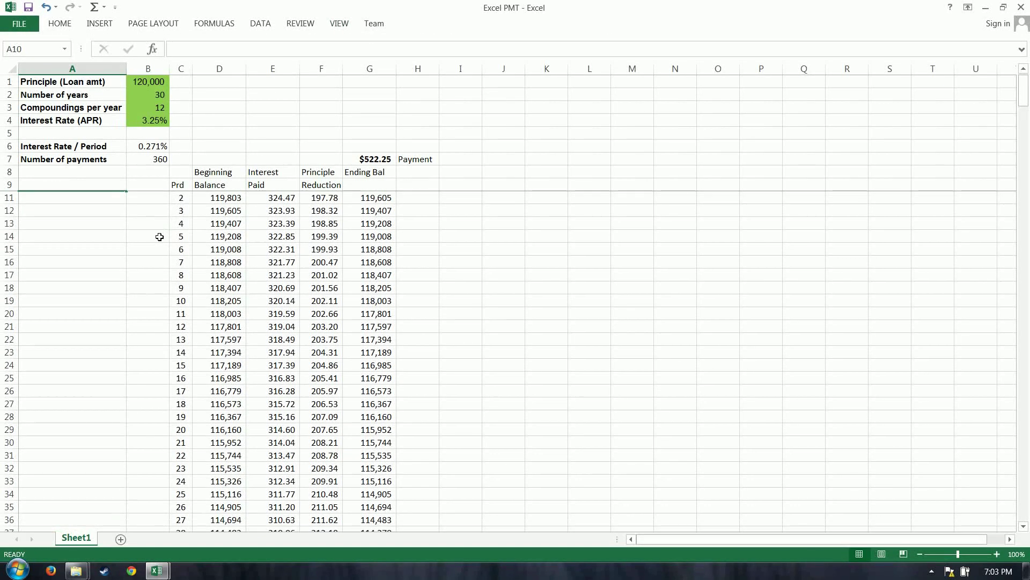
pyautogui.scroll(3, 157, 237)
pyautogui.scroll(-2, 152, 211)
pyautogui.scroll(-5, 152, 212)
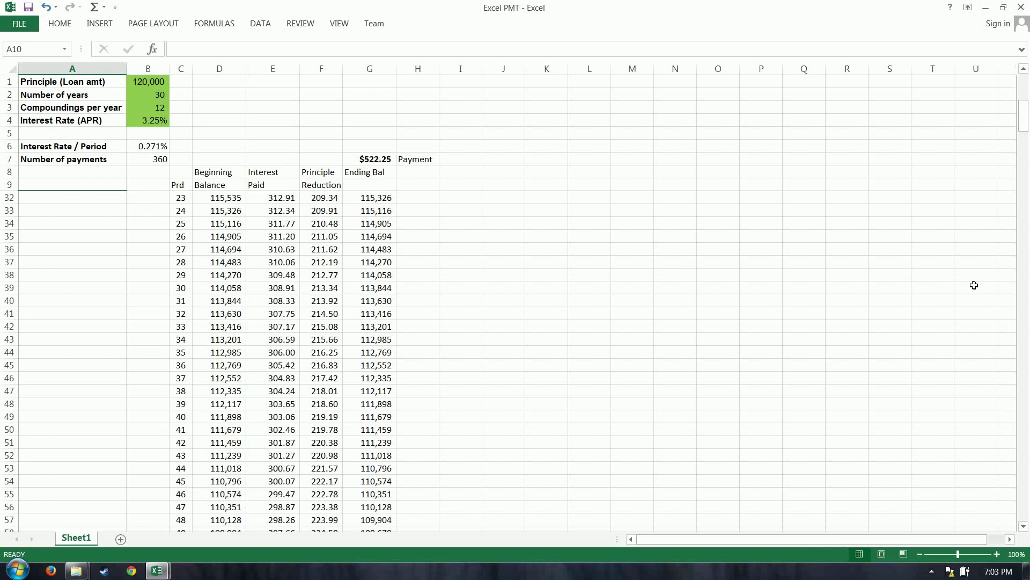
pyautogui.scroll(2, 294, 367)
pyautogui.scroll(5, 295, 368)
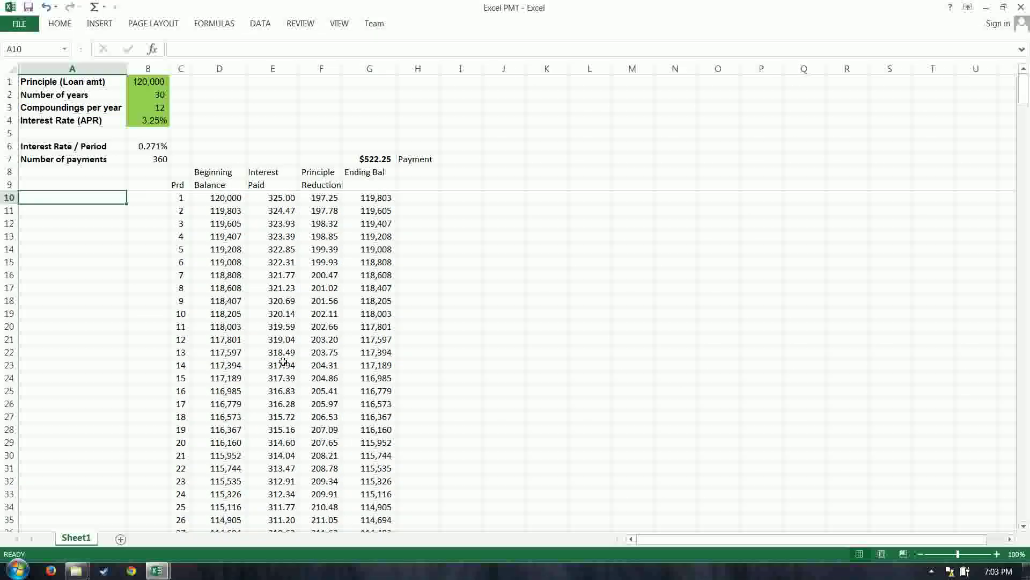
pyautogui.click(279, 202)
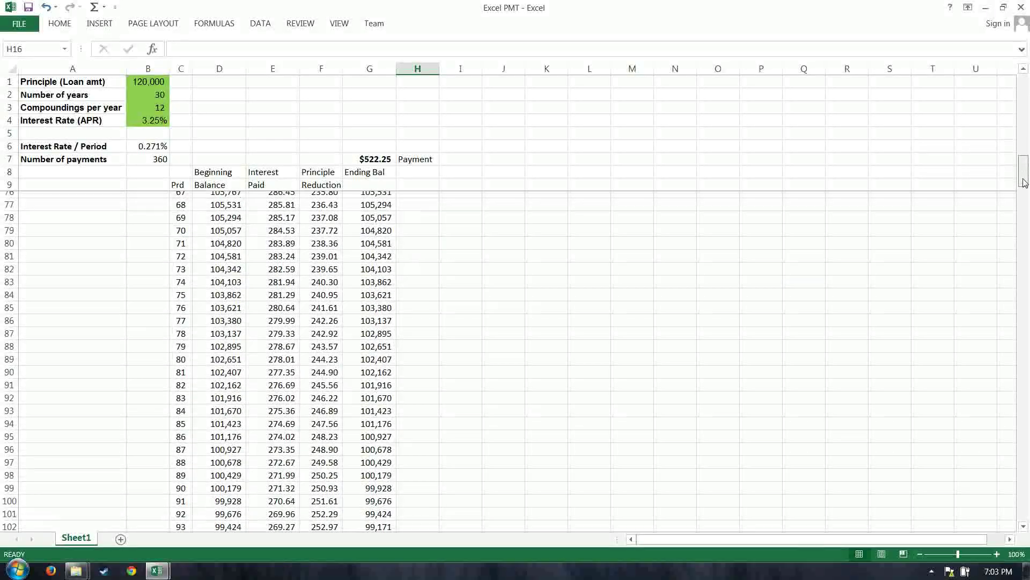
pyautogui.moveTo(1024, 255); pyautogui.dragTo(1025, 499)
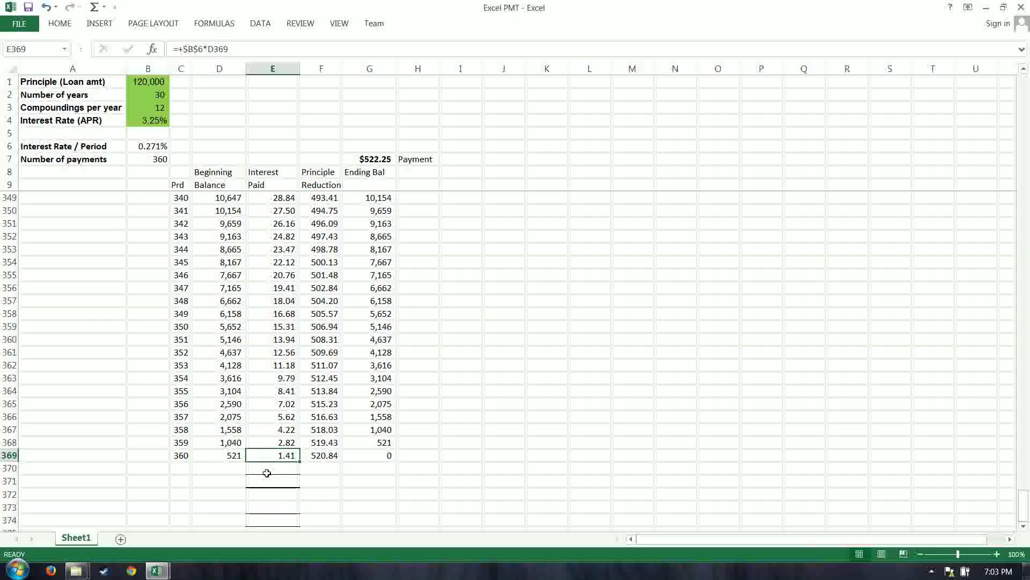
pyautogui.click(331, 455)
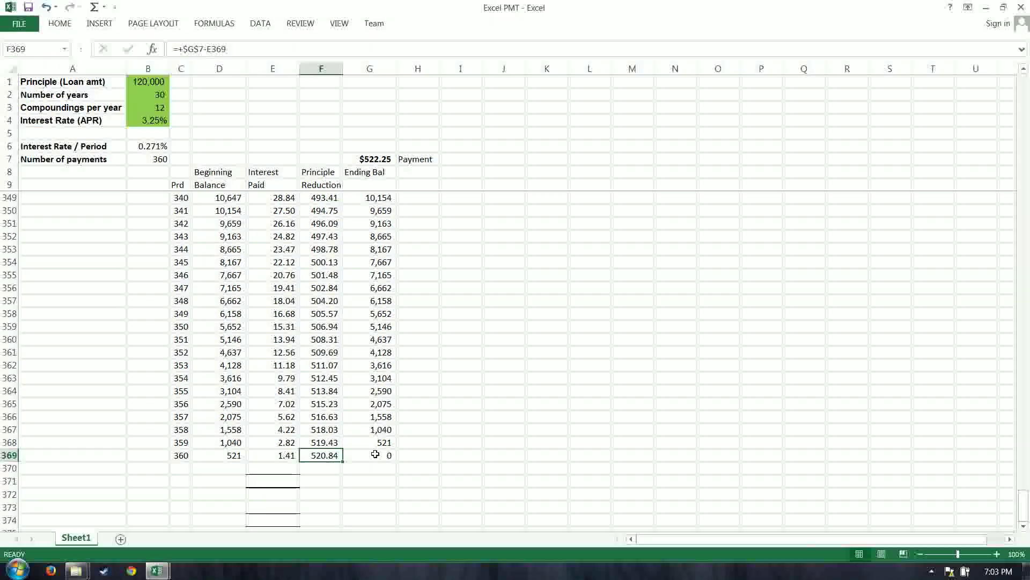
pyautogui.click(372, 456)
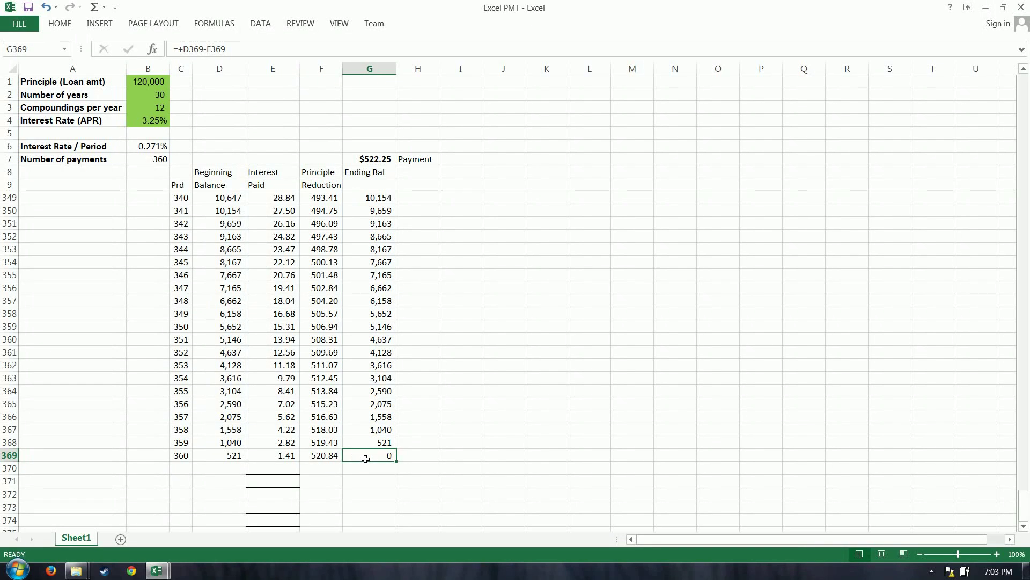
pyautogui.click(151, 162)
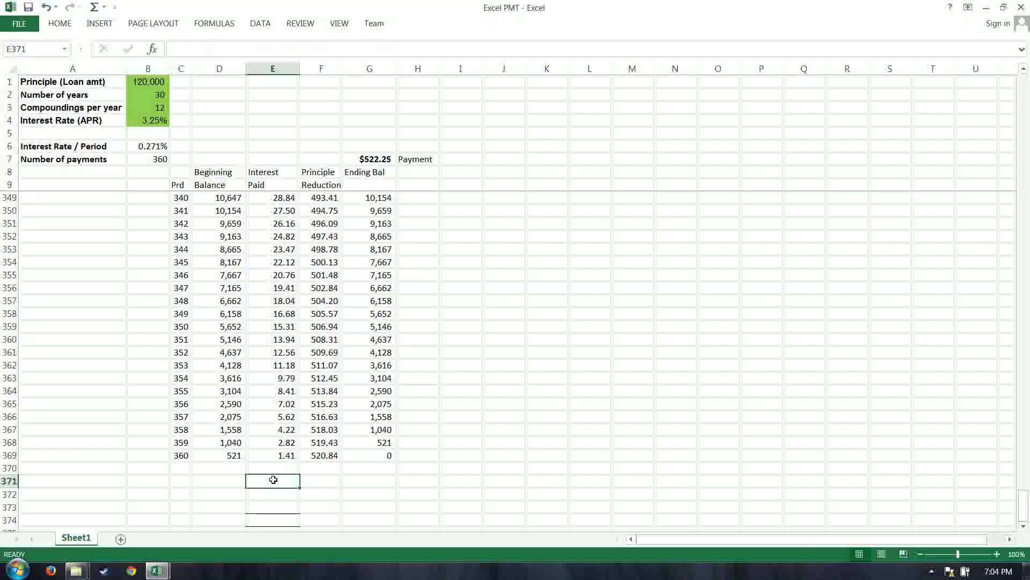
# AutoSum E10:E370 into E371 for total interest of 68,009.13
pyautogui.hotkey('alt', '=')
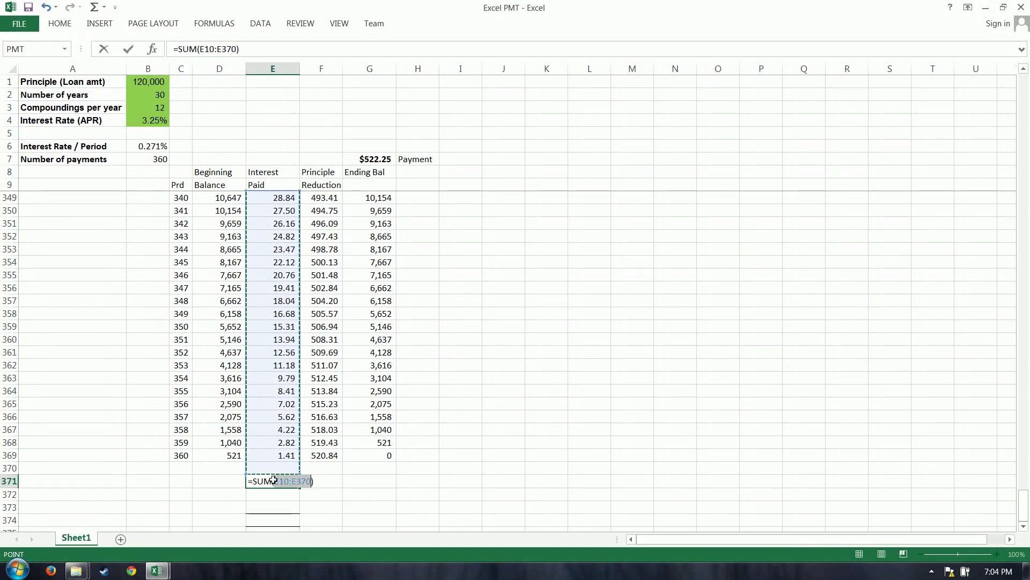
pyautogui.press('Return')
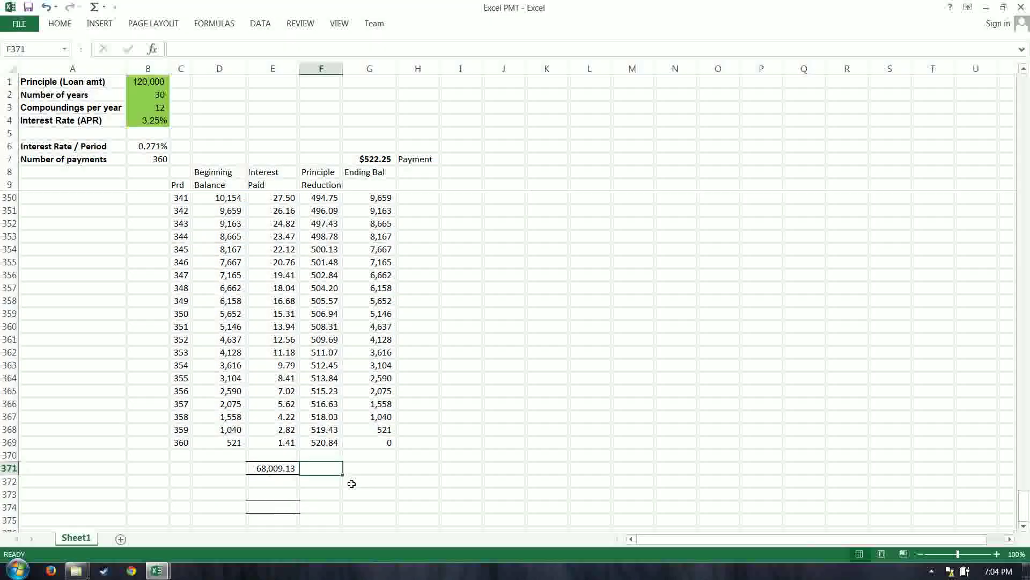
pyautogui.click(293, 472)
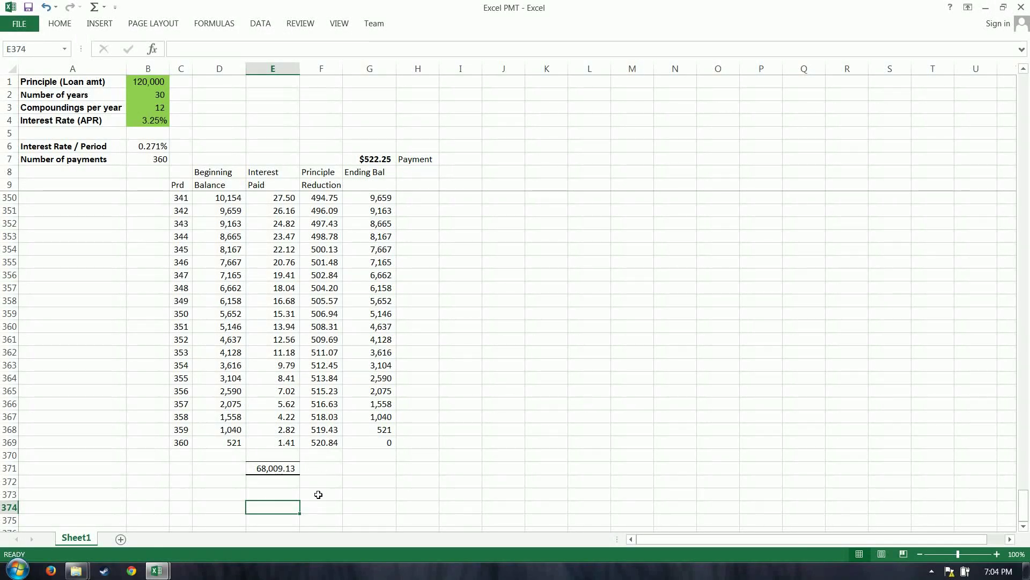
pyautogui.click(319, 494)
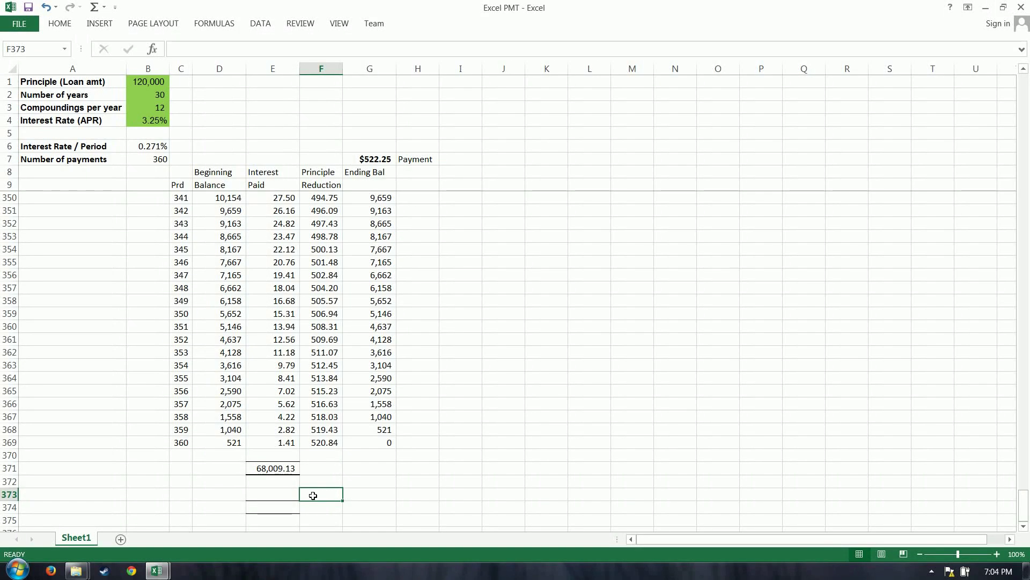
pyautogui.click(282, 498)
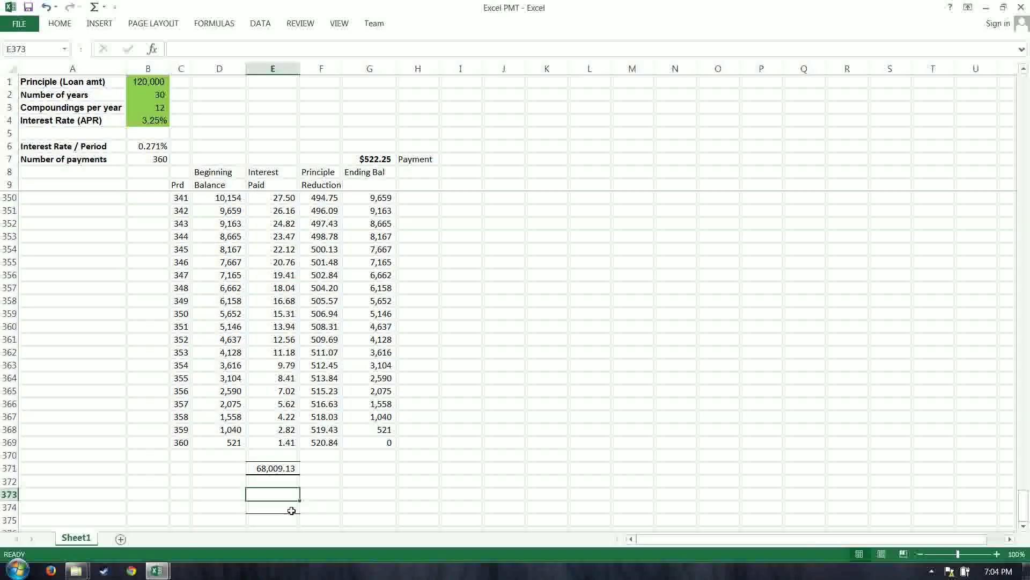
# Enter =+B1 in E373 to show the 120,000 principal below the interest total
pyautogui.write('+')
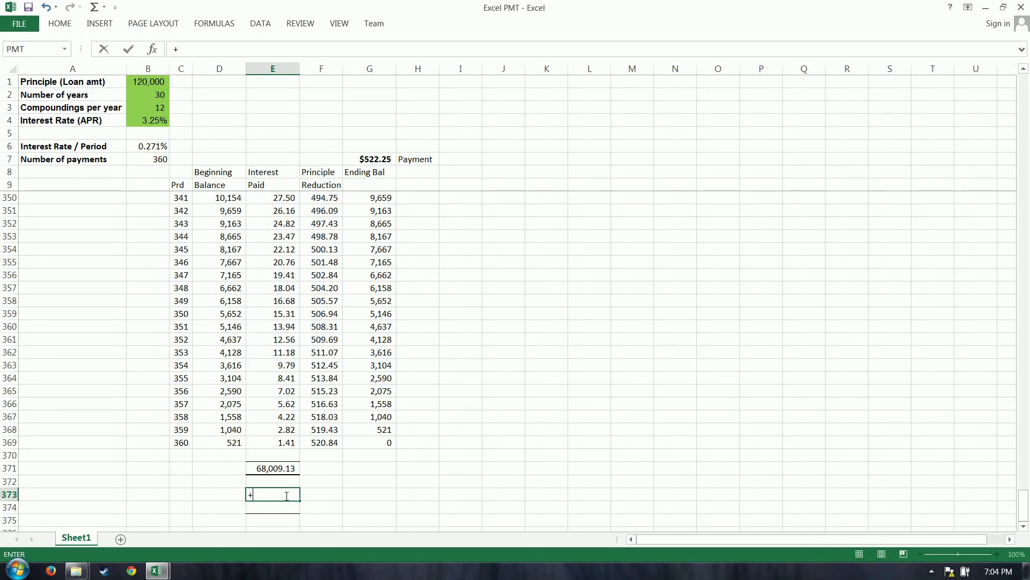
pyautogui.click(142, 84)
pyautogui.press('Return')
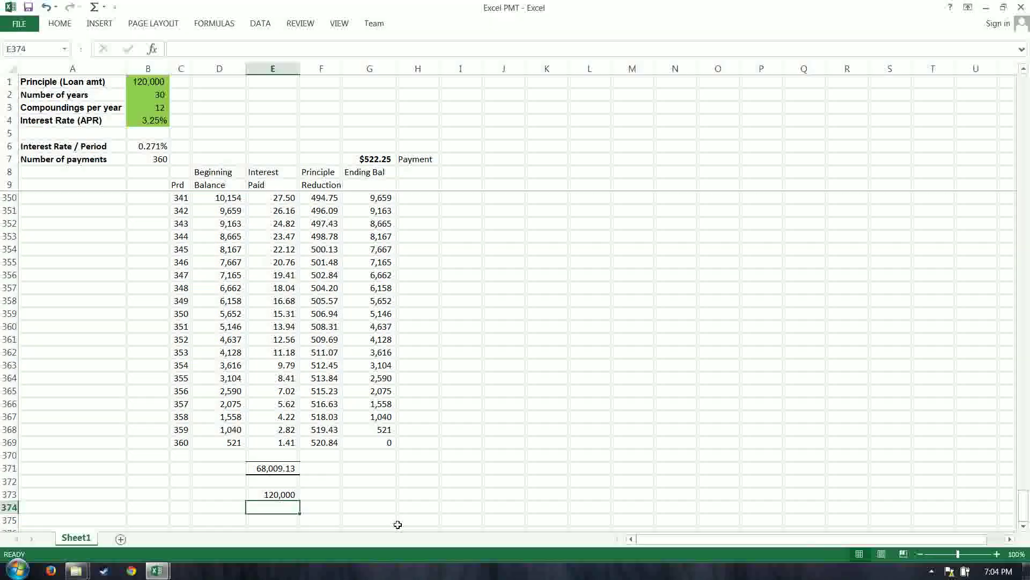
# Label the two values 'Total Interest paid' and 'Principle' in column F
pyautogui.click(327, 466)
pyautogui.write('Interest')
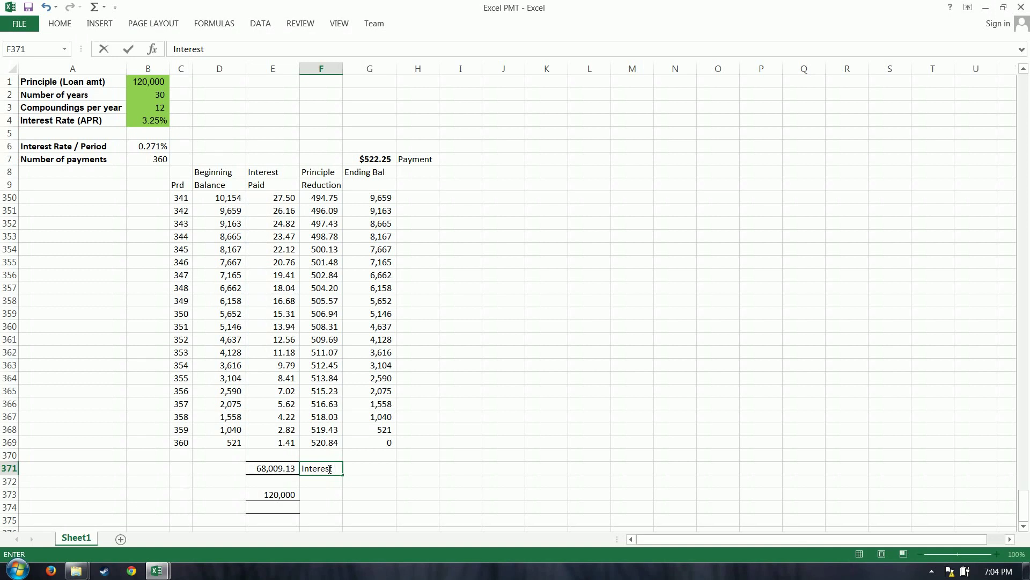
pyautogui.press('BackSpace')
pyautogui.press('BackSpace')
pyautogui.press('BackSpace')
pyautogui.press('BackSpace')
pyautogui.press('BackSpace')
pyautogui.press('BackSpace')
pyautogui.press('BackSpace')
pyautogui.press('BackSpace')
pyautogui.write('To')
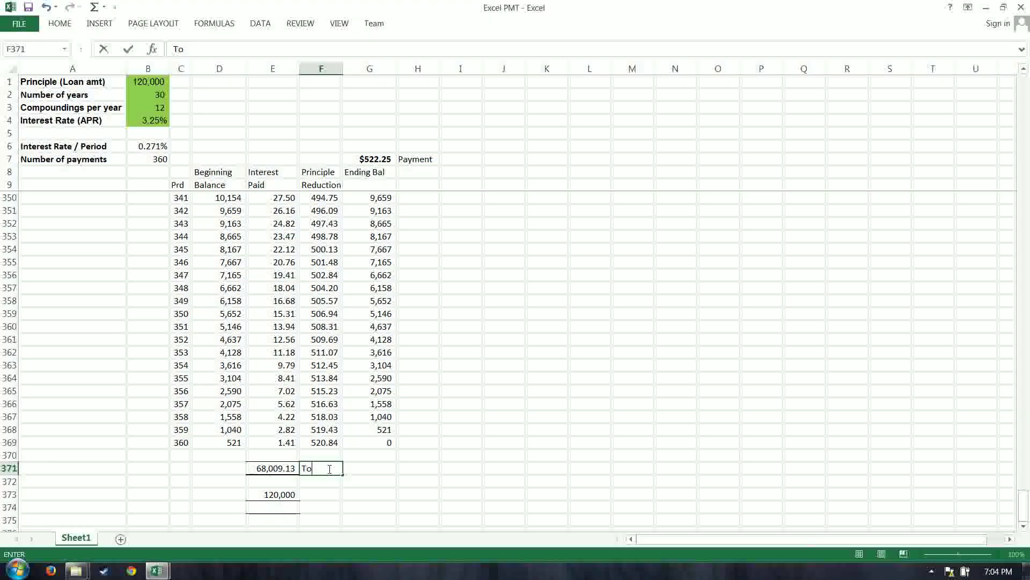
pyautogui.write('tal Interest')
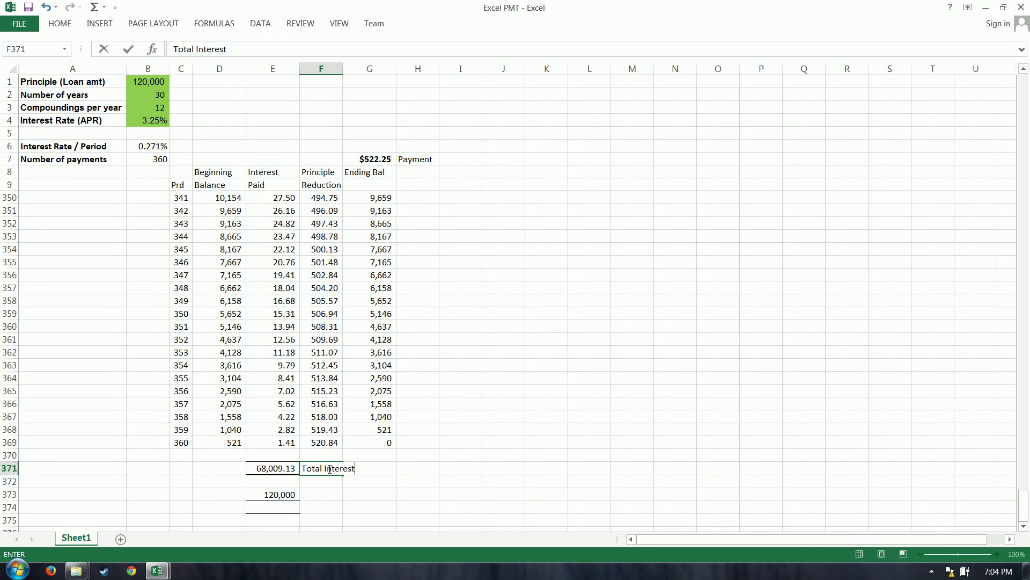
pyautogui.write(' paid')
pyautogui.press('Return')
pyautogui.press('Return')
pyautogui.write('P')
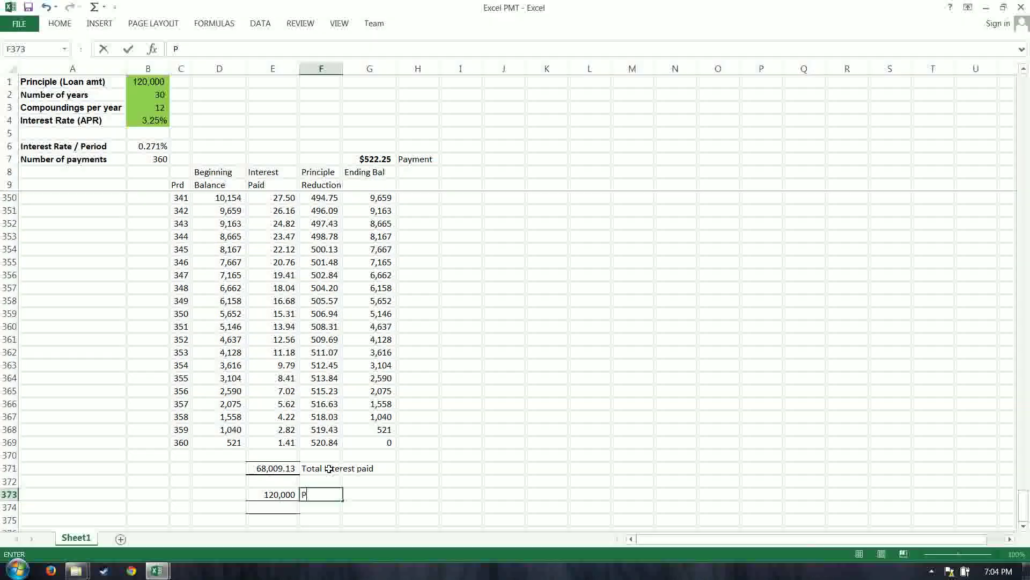
pyautogui.write('riciple')
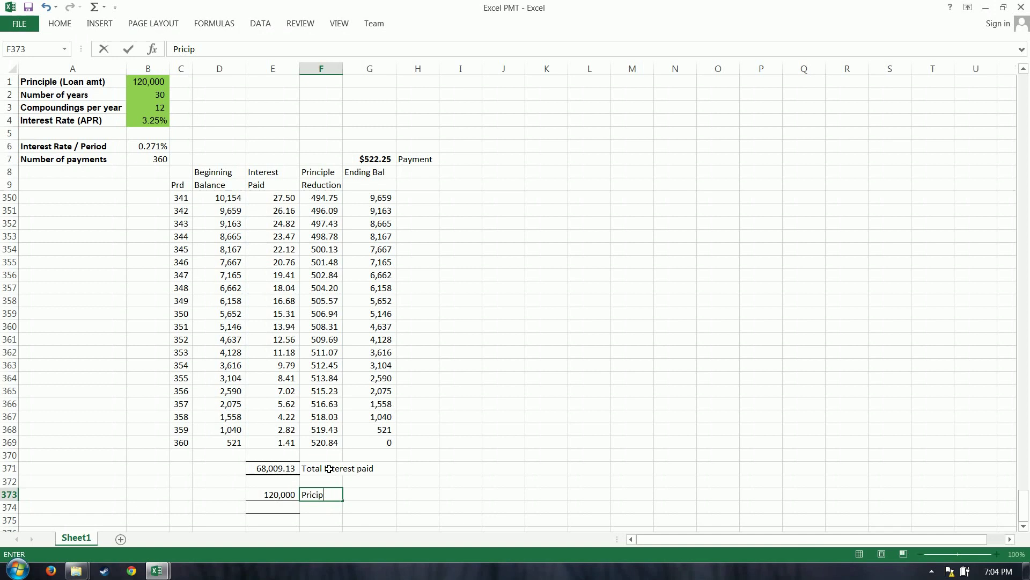
pyautogui.press('Return')
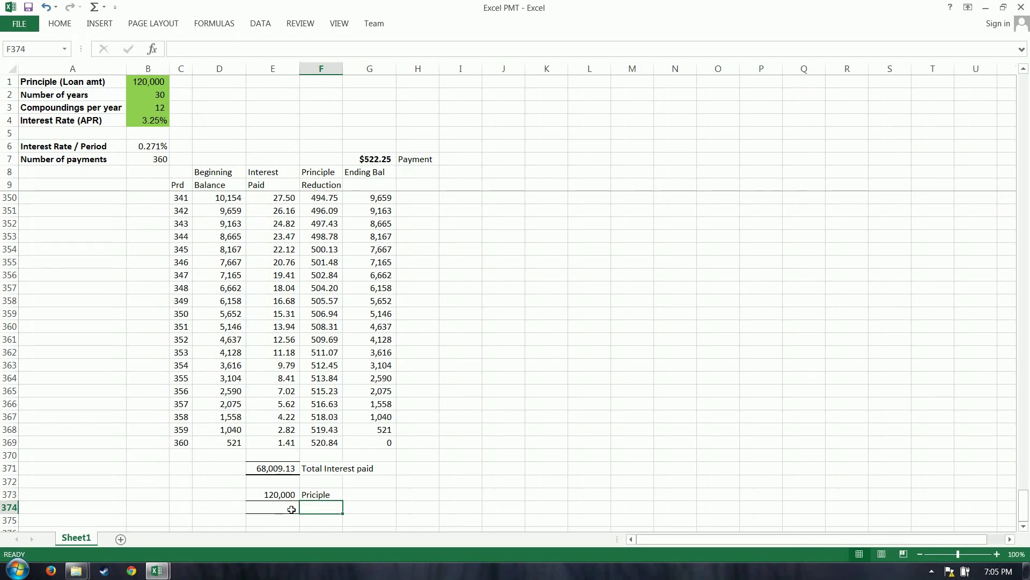
pyautogui.click(321, 495)
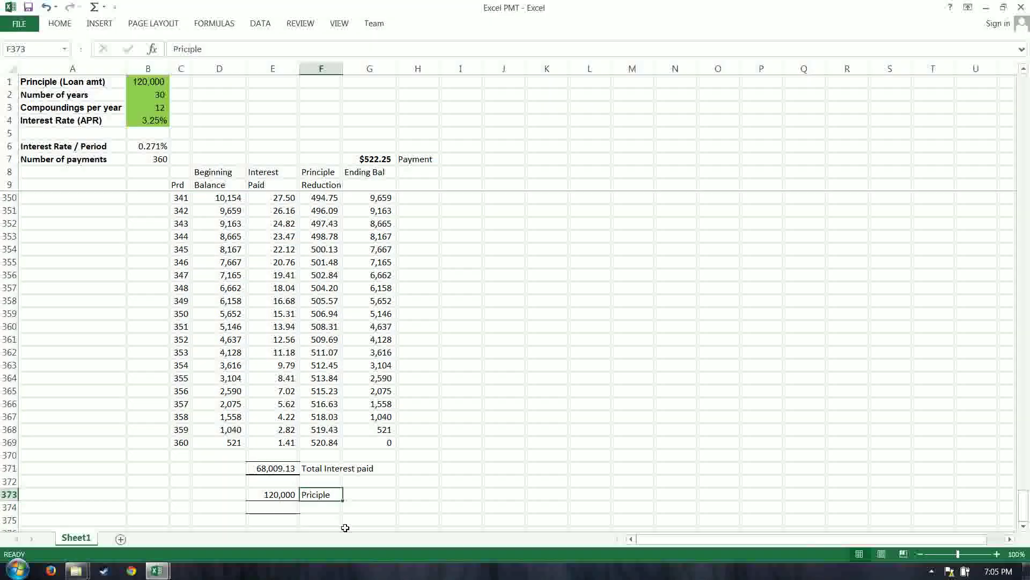
pyautogui.press('F2')
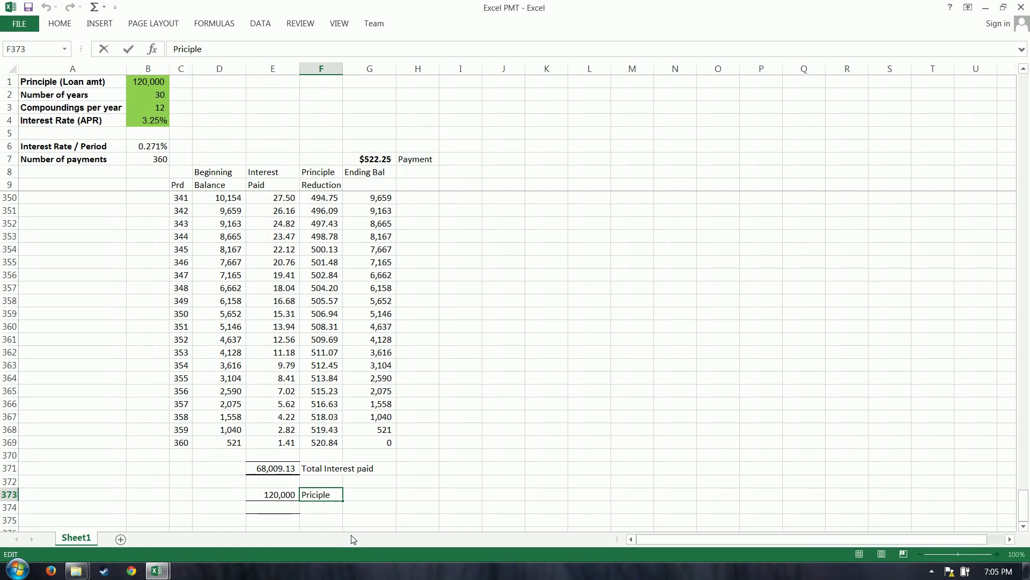
pyautogui.press('Return')
# Sum interest and principal into a 188,009.13 total labelled 'Total cost of loan'
pyautogui.press('Left')
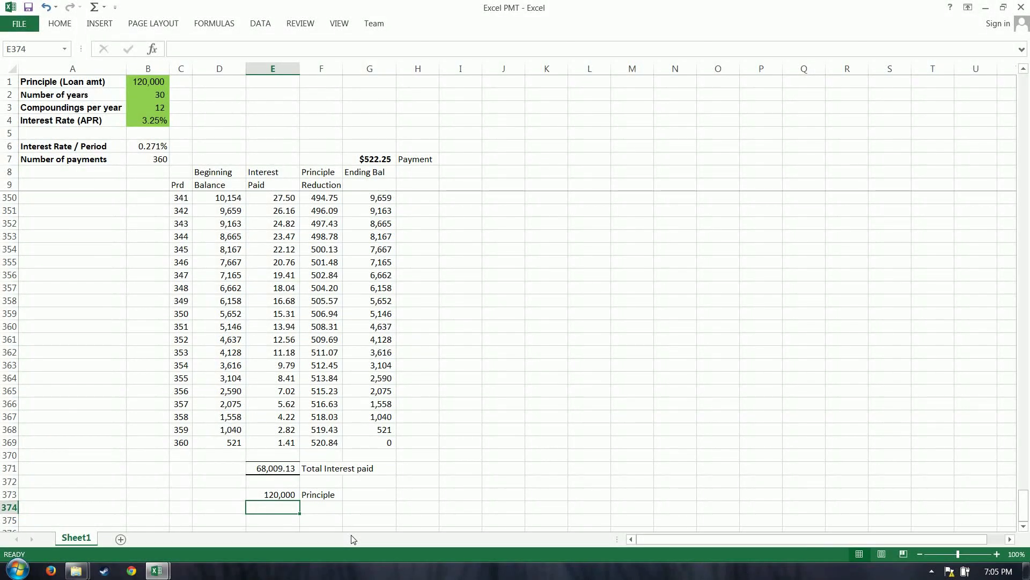
pyautogui.write('+E371')
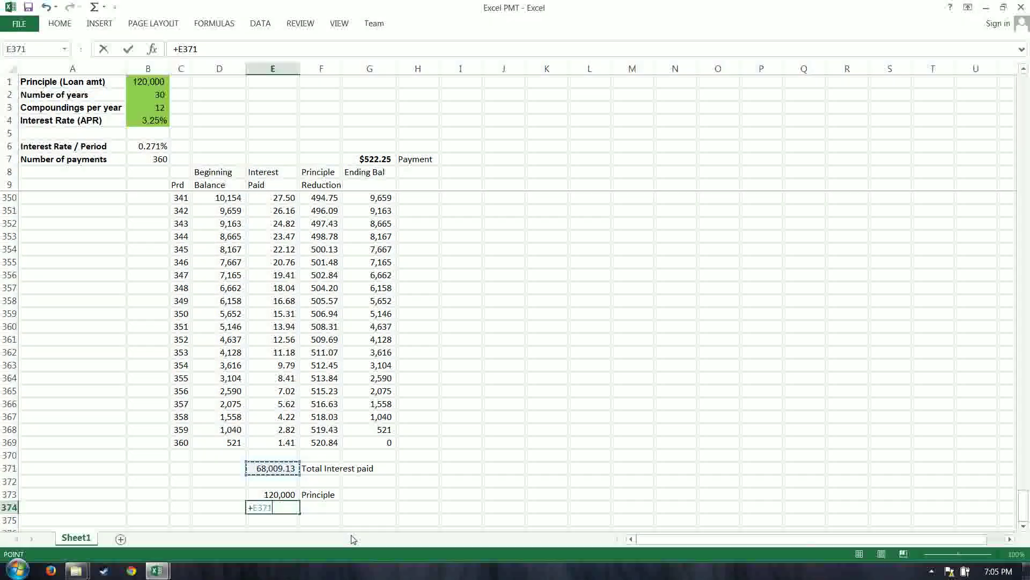
pyautogui.write('+')
pyautogui.press('Up')
pyautogui.press('Return')
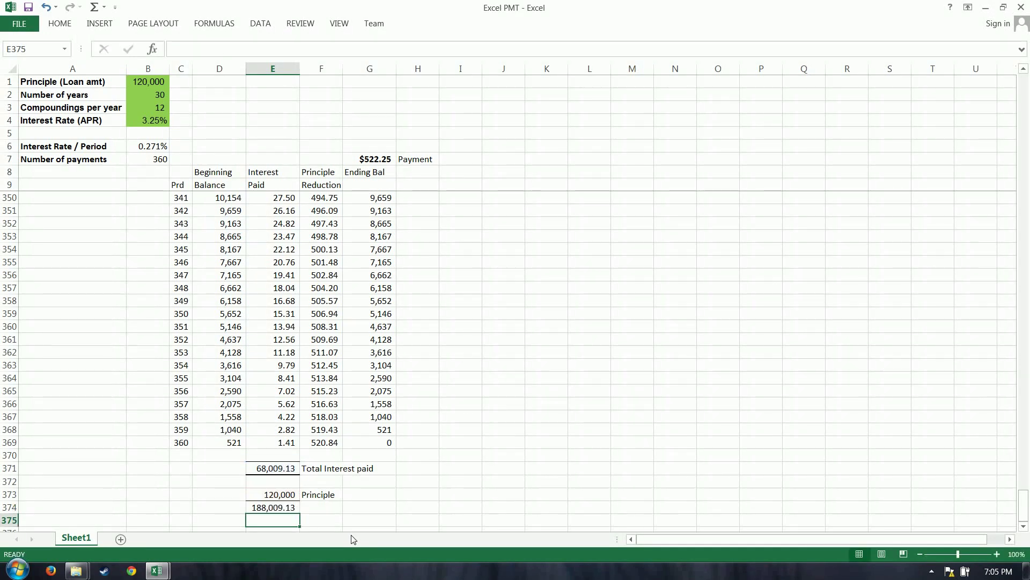
pyautogui.click(329, 510)
pyautogui.write('Total')
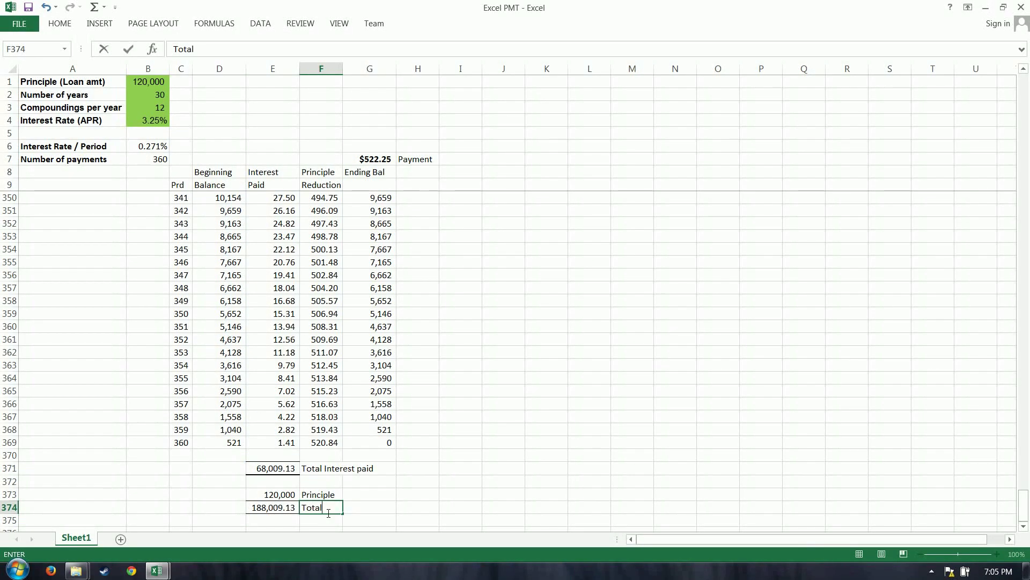
pyautogui.write(' cost of ')
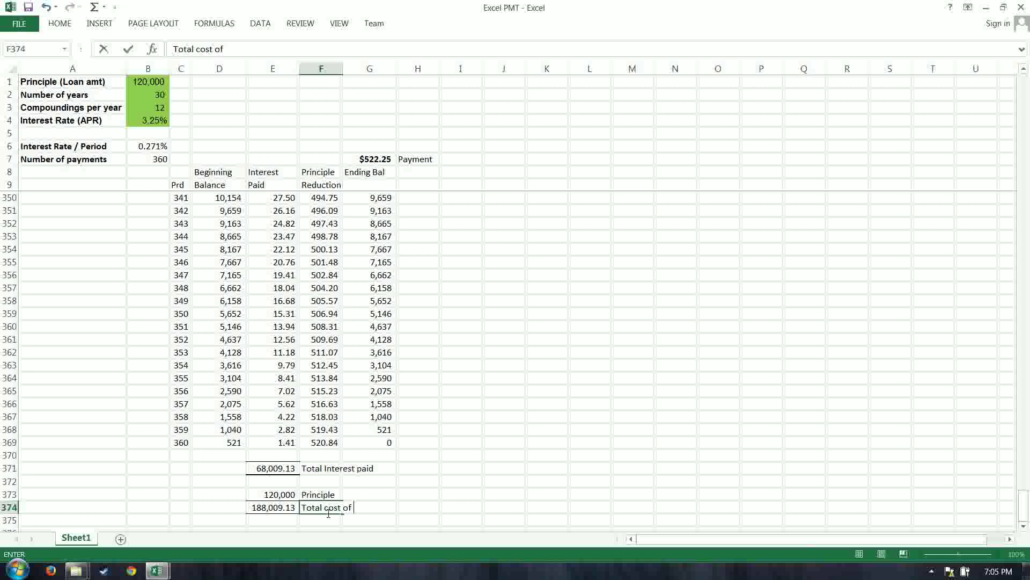
pyautogui.write('load')
pyautogui.press('BackSpace')
pyautogui.write('n')
pyautogui.press('Return')
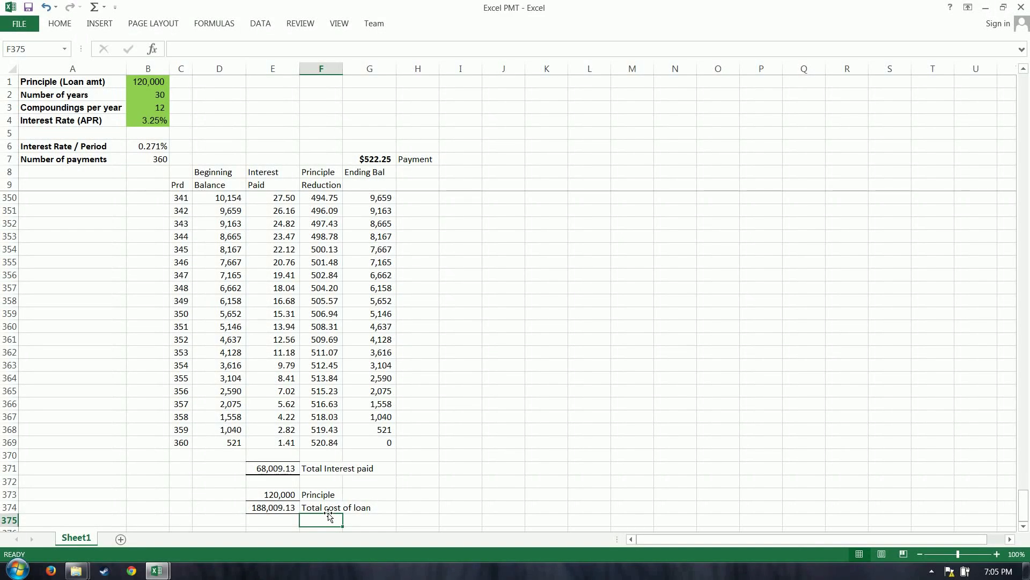
pyautogui.click(285, 506)
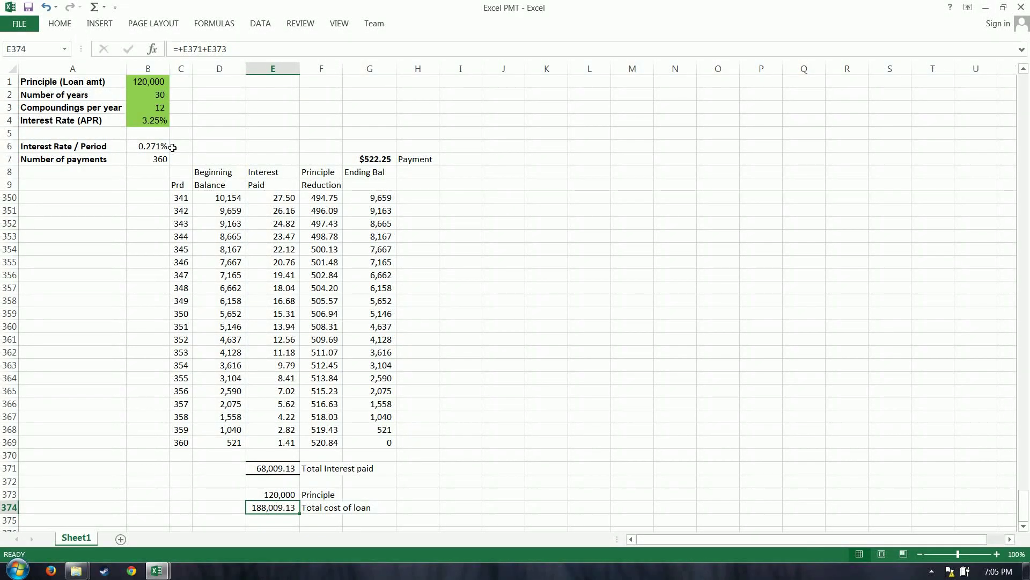
# Change the B1 principal to 200,000, giving an $870.41 payment and 313,348.55 total cost
pyautogui.click(148, 82)
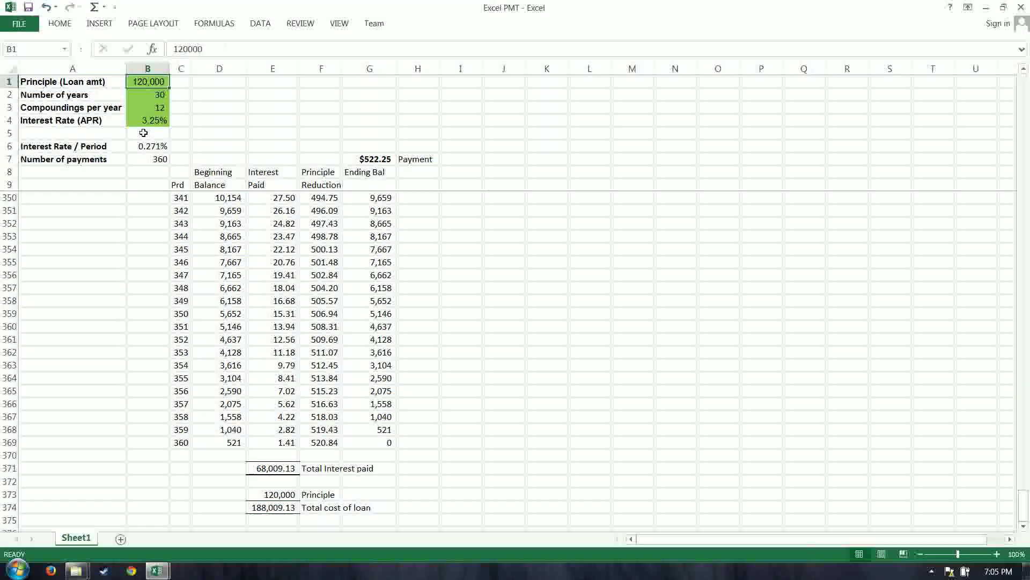
pyautogui.click(252, 506)
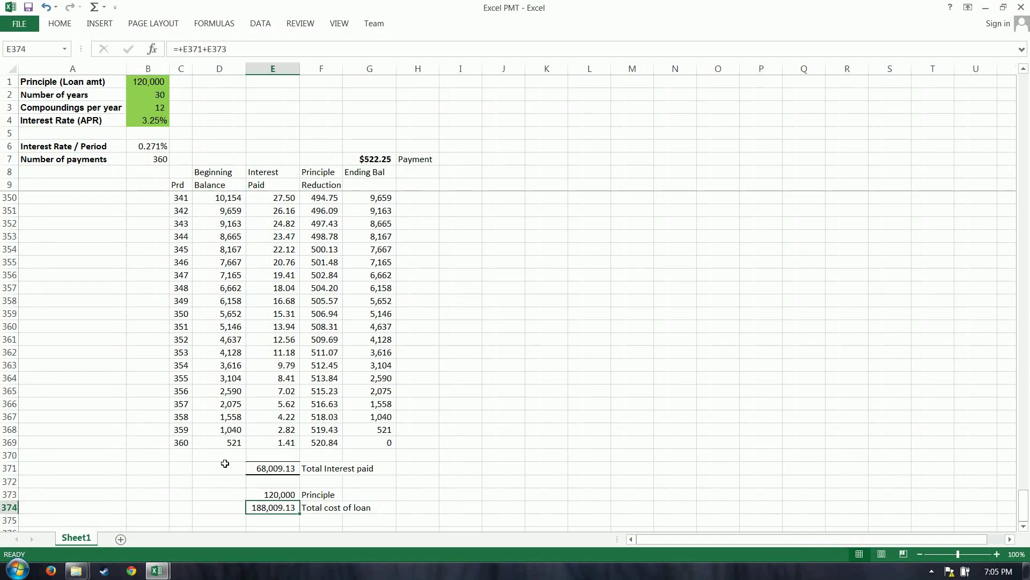
pyautogui.click(145, 79)
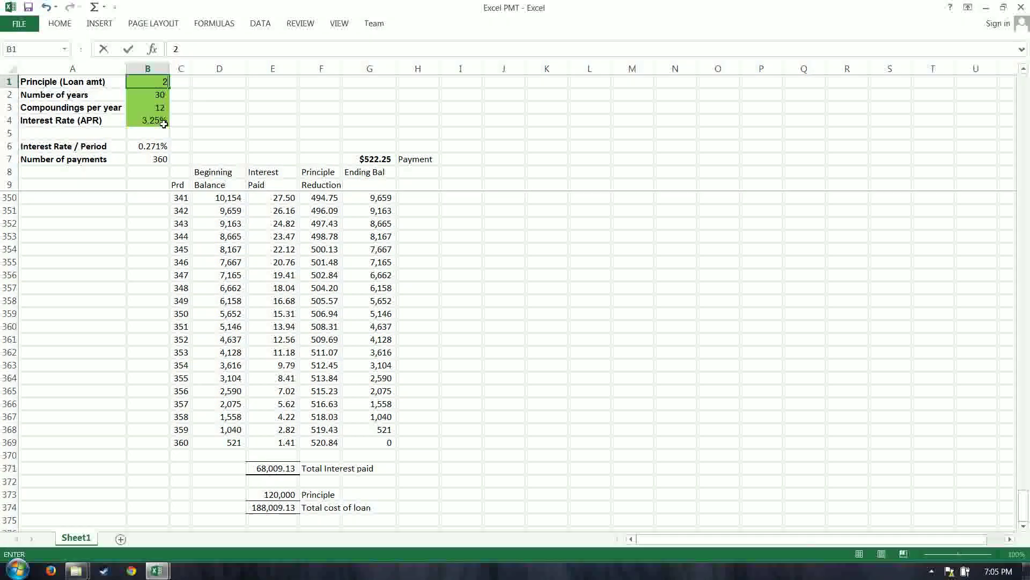
pyautogui.write('00')
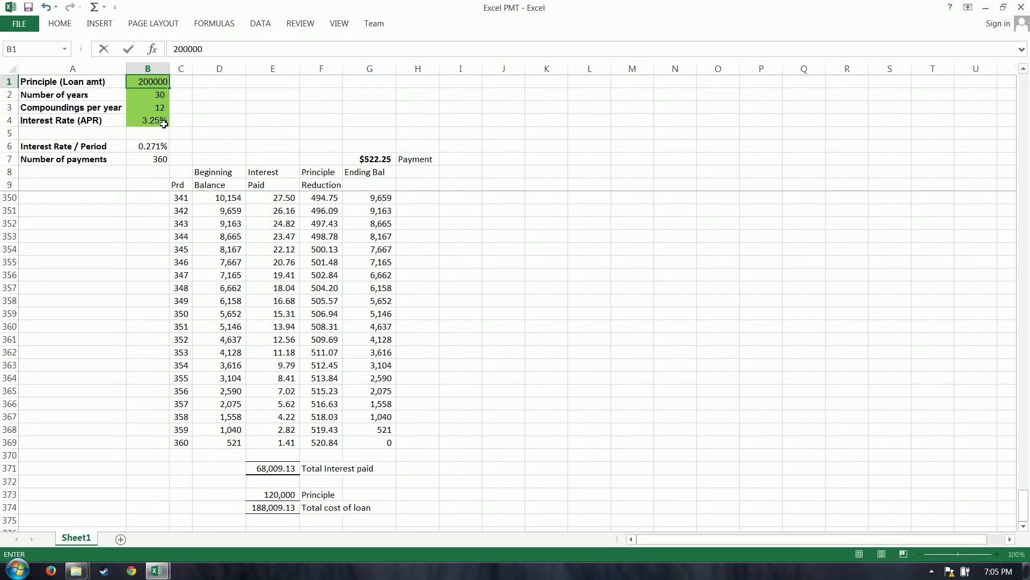
pyautogui.write(',000')
pyautogui.press('Return')
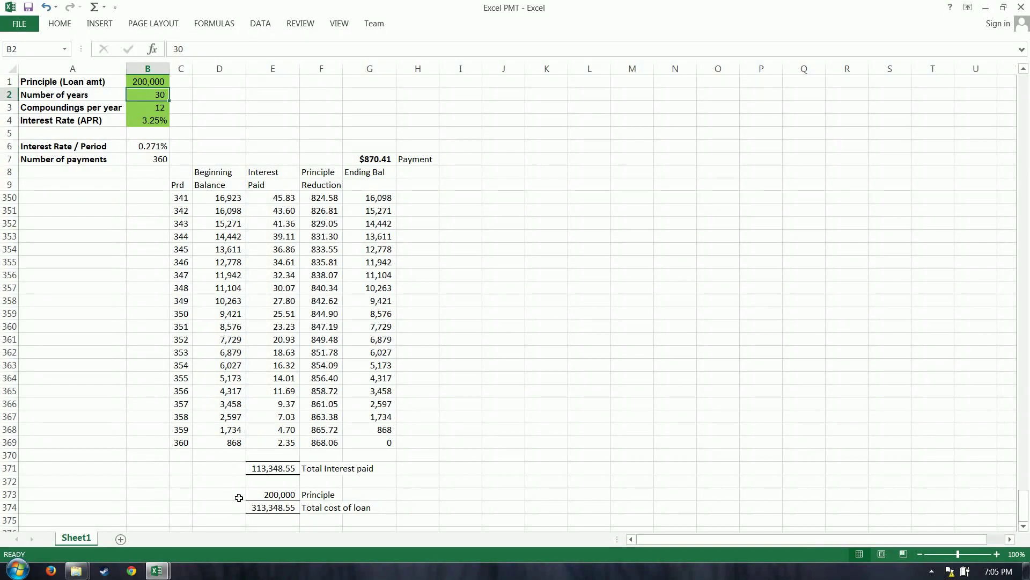
pyautogui.click(272, 468)
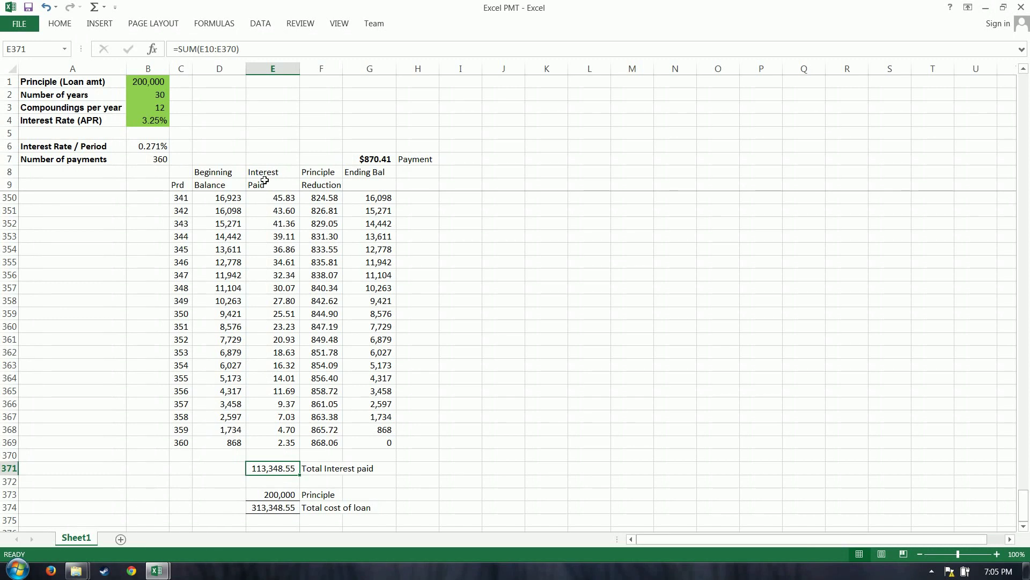
pyautogui.click(150, 95)
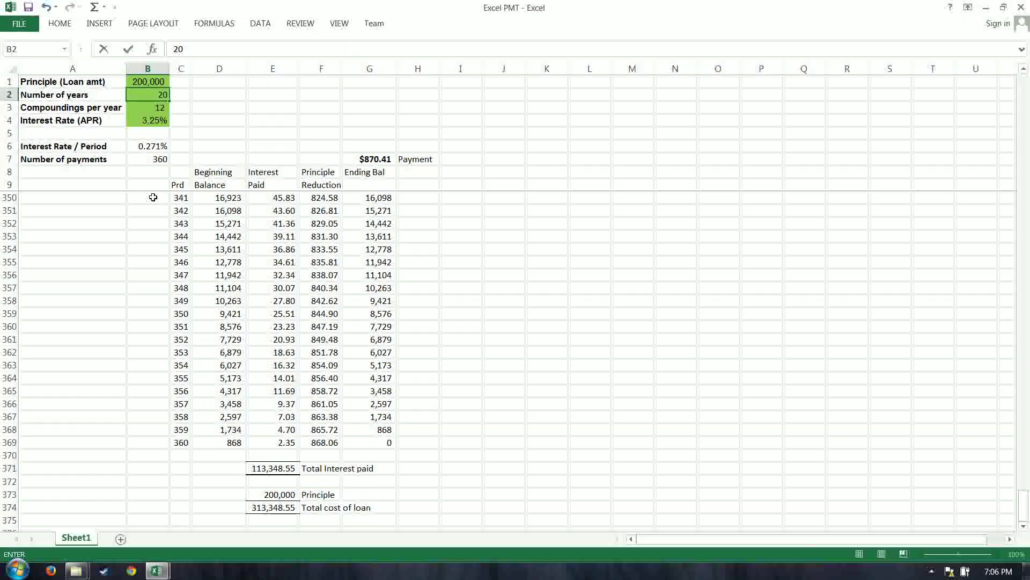
pyautogui.moveTo(139, 352); pyautogui.dragTo(332, 314)
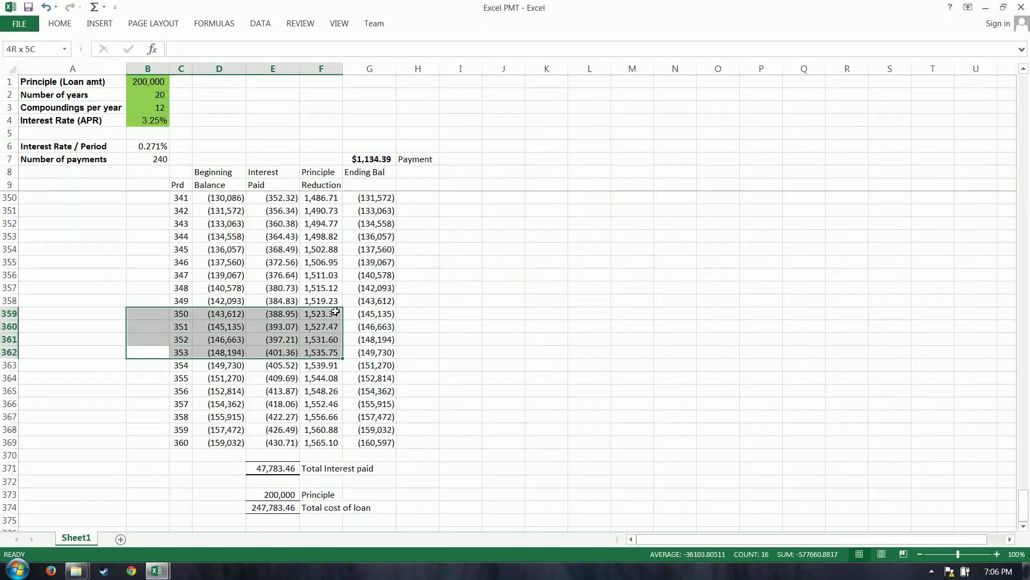
pyautogui.click(118, 156)
pyautogui.press('Right')
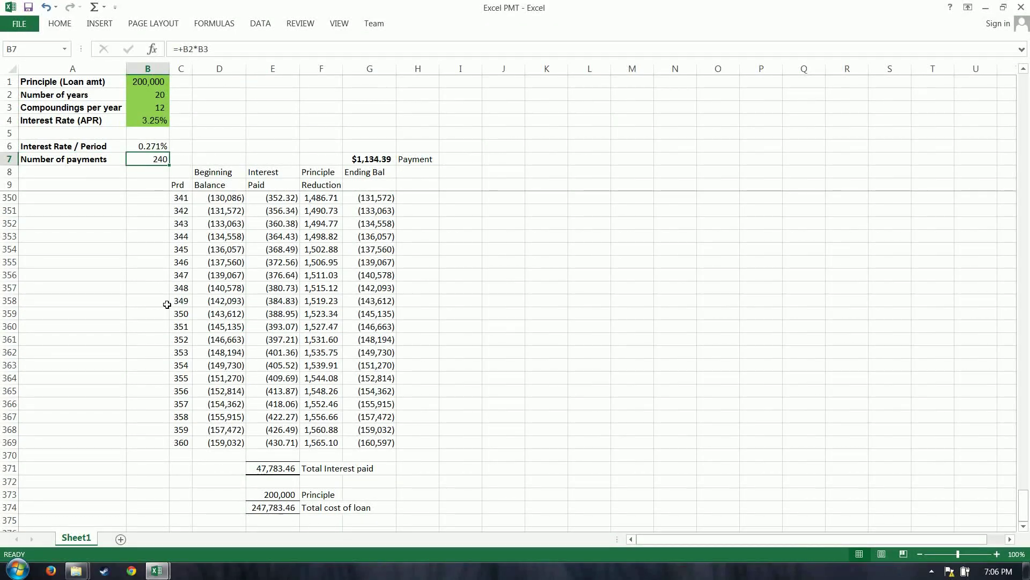
pyautogui.scroll(4, 167, 312)
pyautogui.scroll(16, 167, 312)
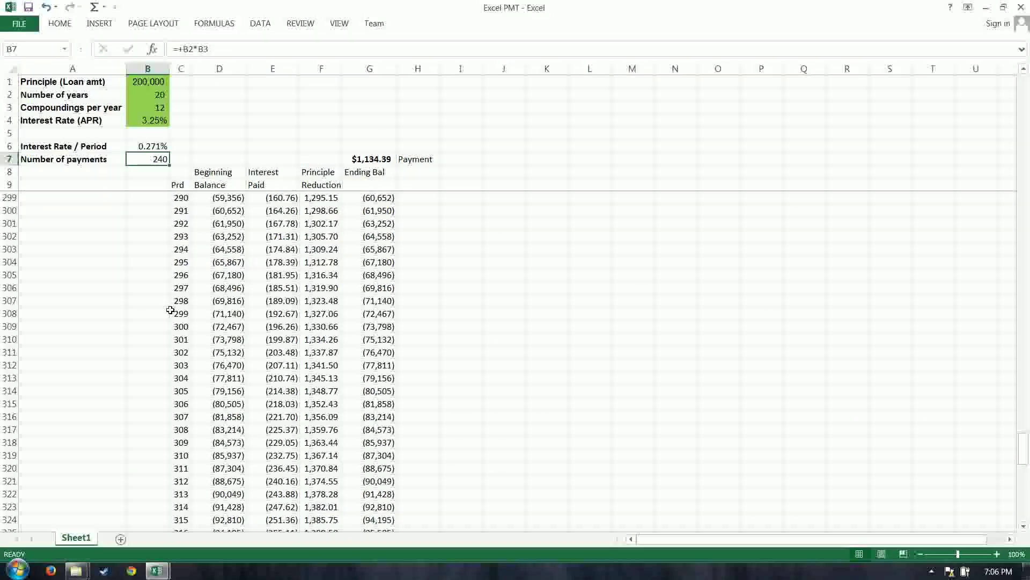
pyautogui.scroll(13, 169, 312)
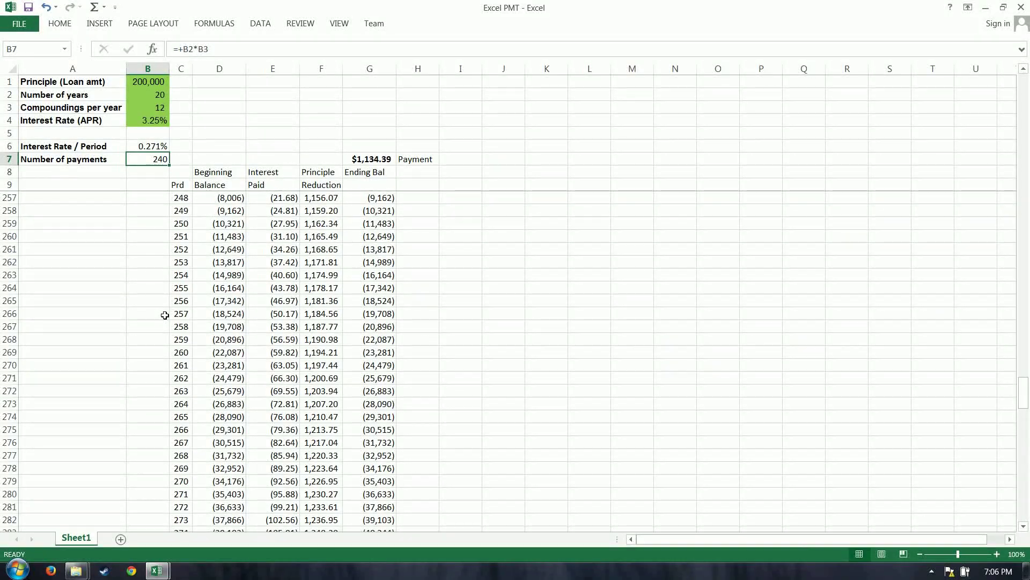
pyautogui.scroll(2, 173, 301)
pyautogui.moveTo(230, 236); pyautogui.dragTo(378, 236)
pyautogui.click(378, 236)
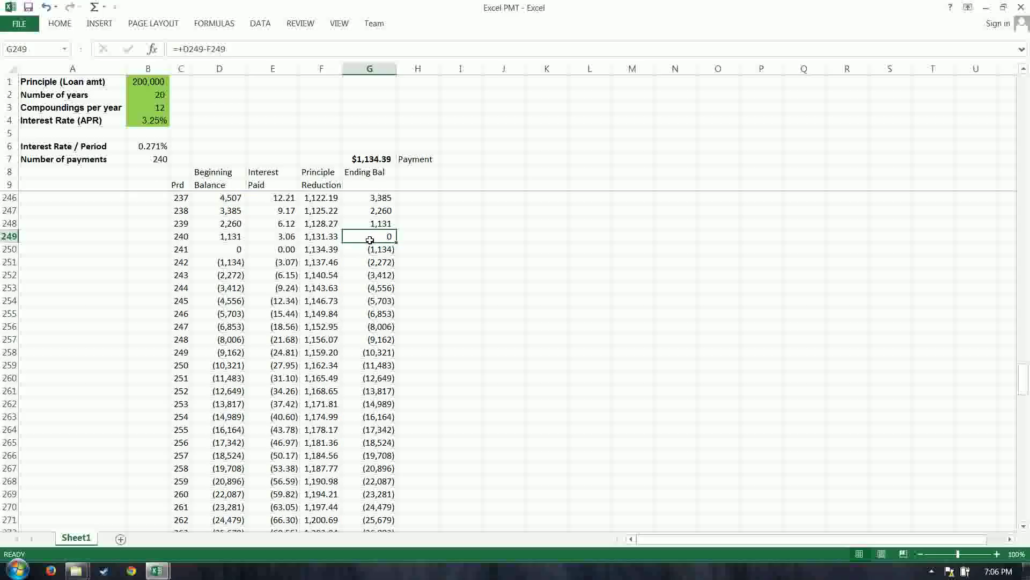
pyautogui.click(135, 96)
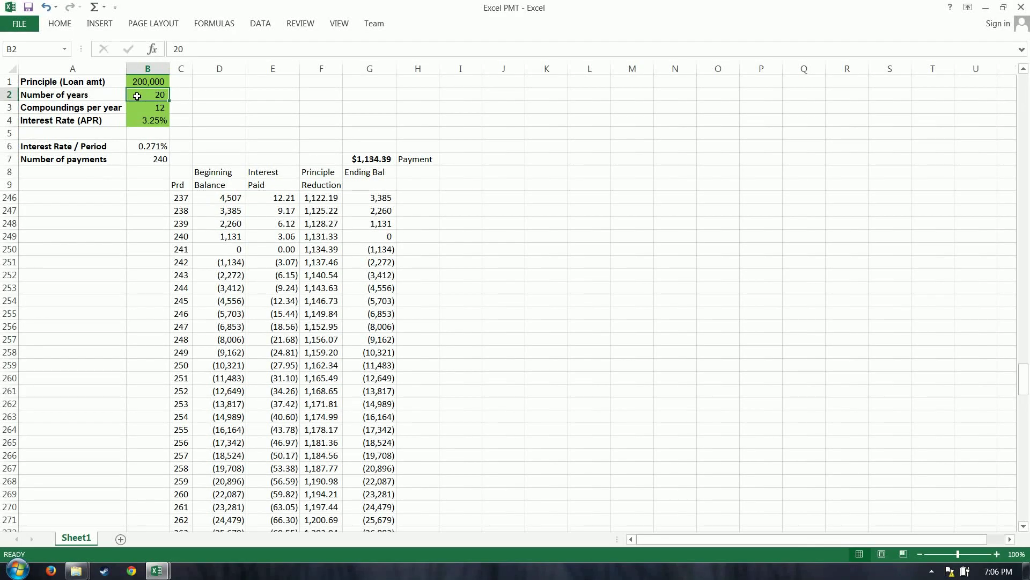
pyautogui.write('30')
pyautogui.press('Return')
pyautogui.scroll(-6, 217, 327)
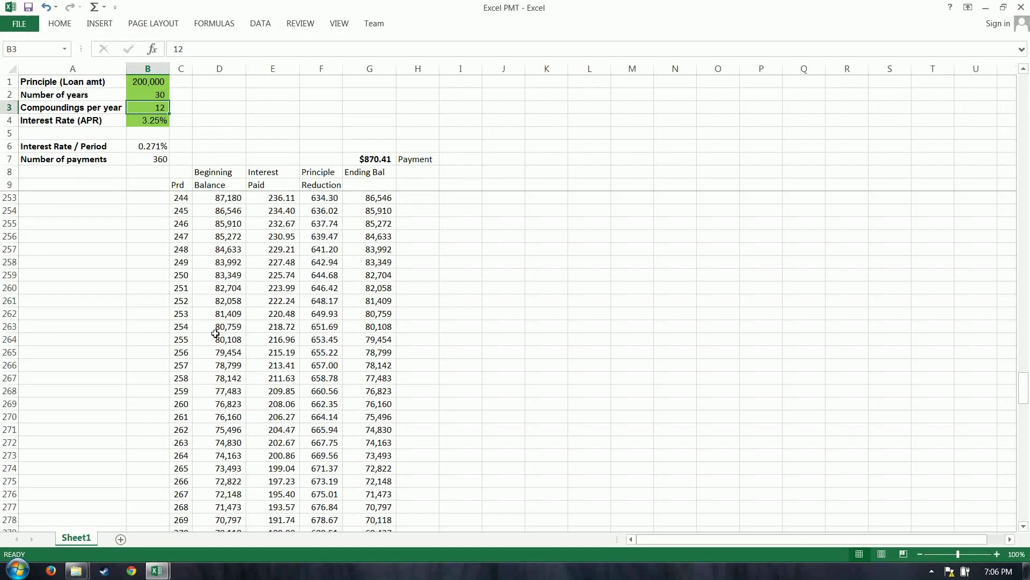
pyautogui.scroll(-20, 199, 346)
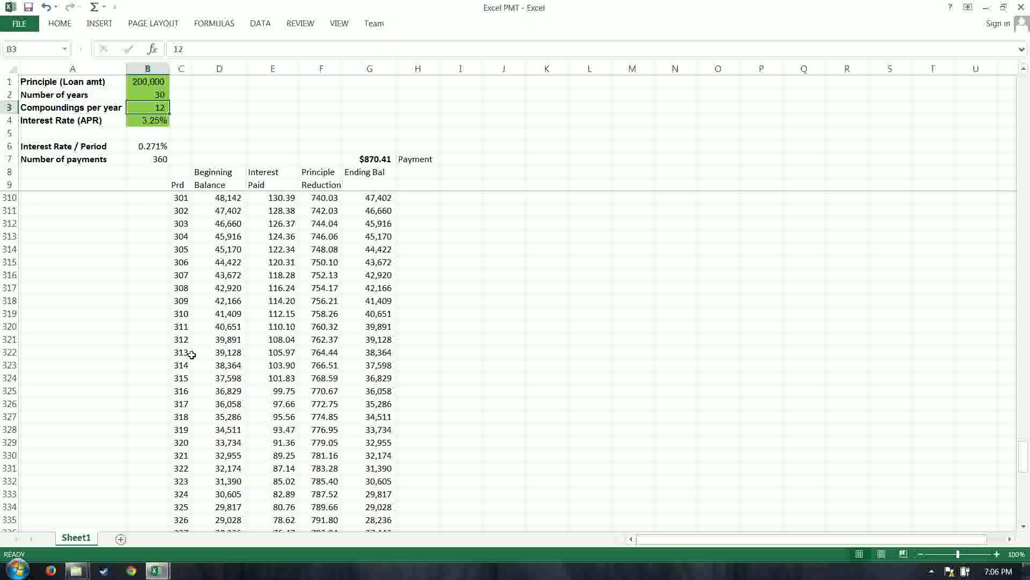
pyautogui.scroll(-9, 190, 359)
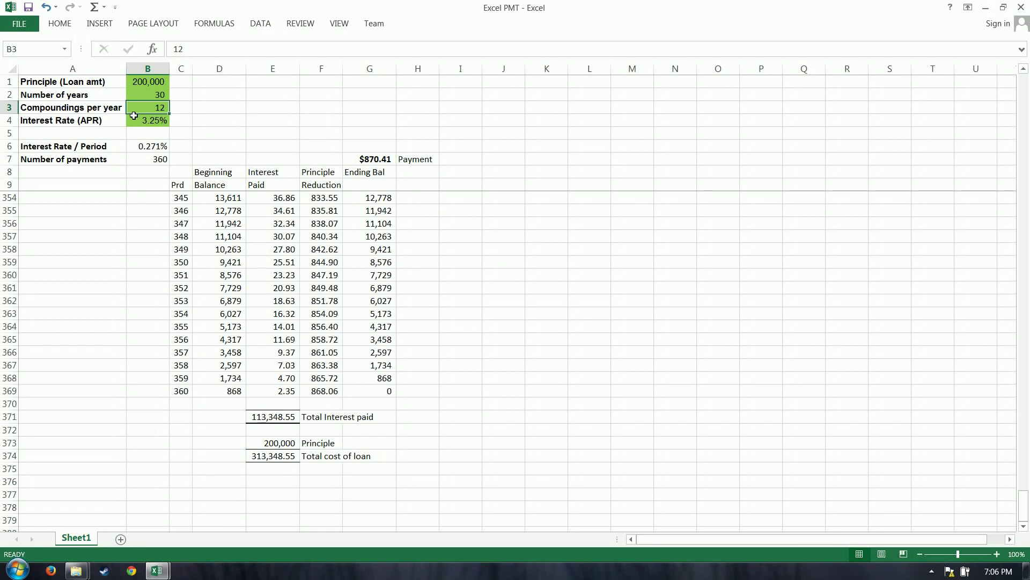
pyautogui.press('Down')
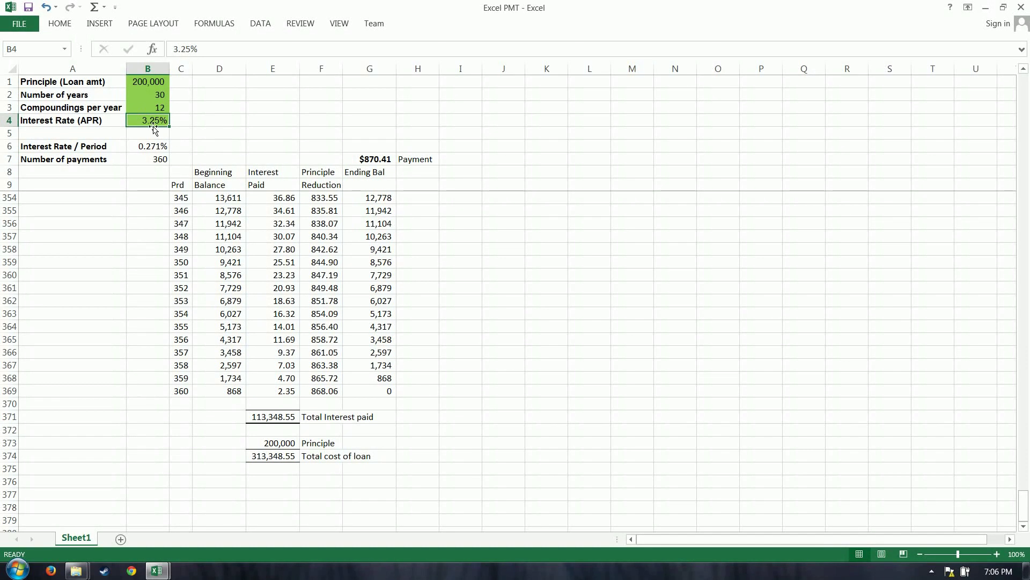
pyautogui.click(254, 416)
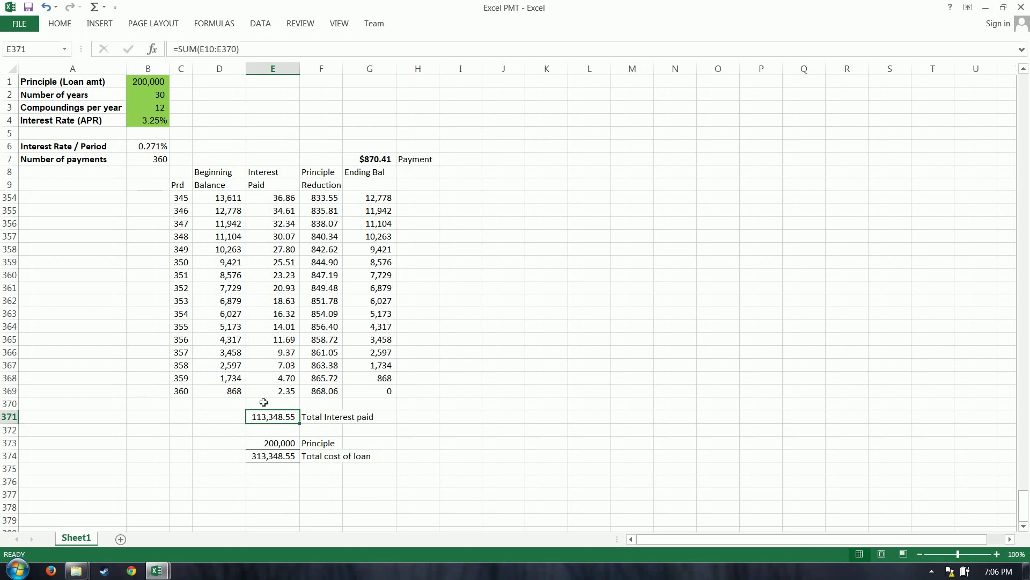
pyautogui.click(148, 121)
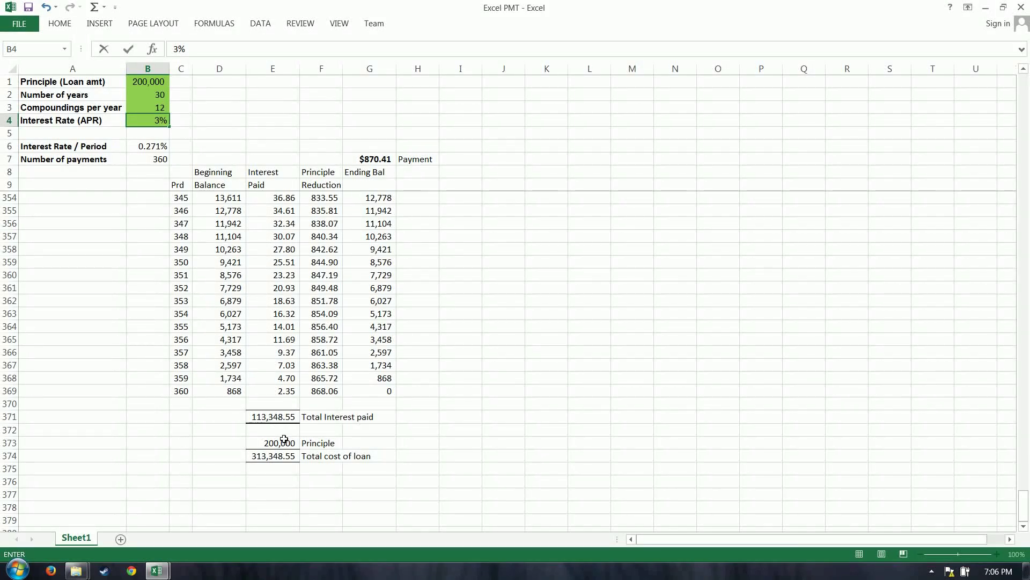
pyautogui.press('Return')
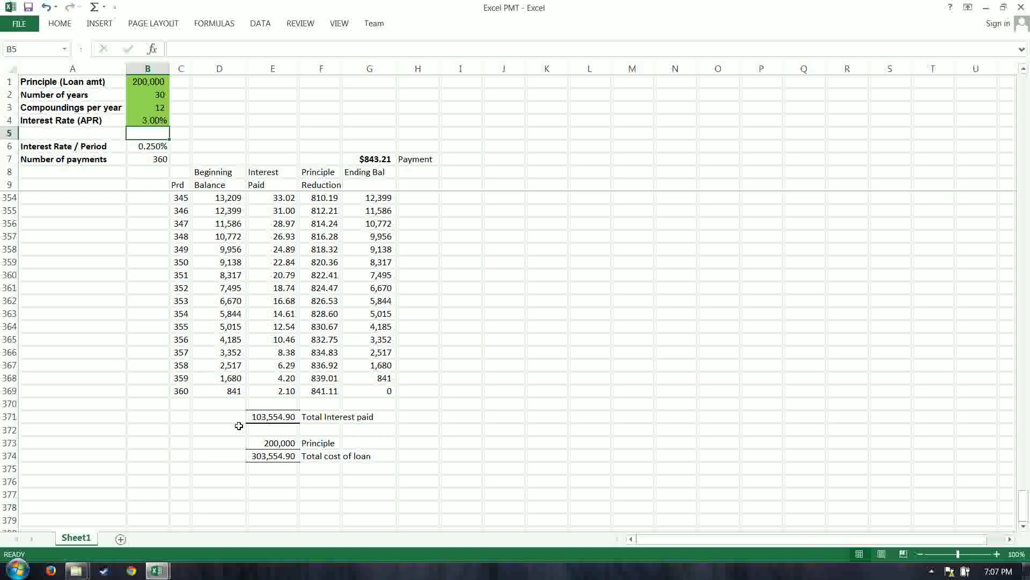
pyautogui.click(136, 122)
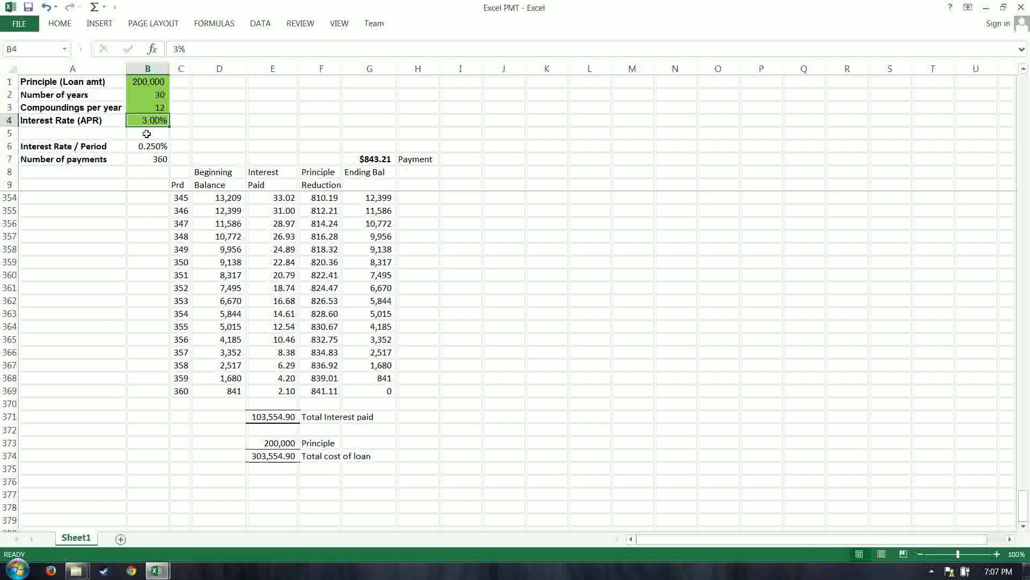
pyautogui.write('5')
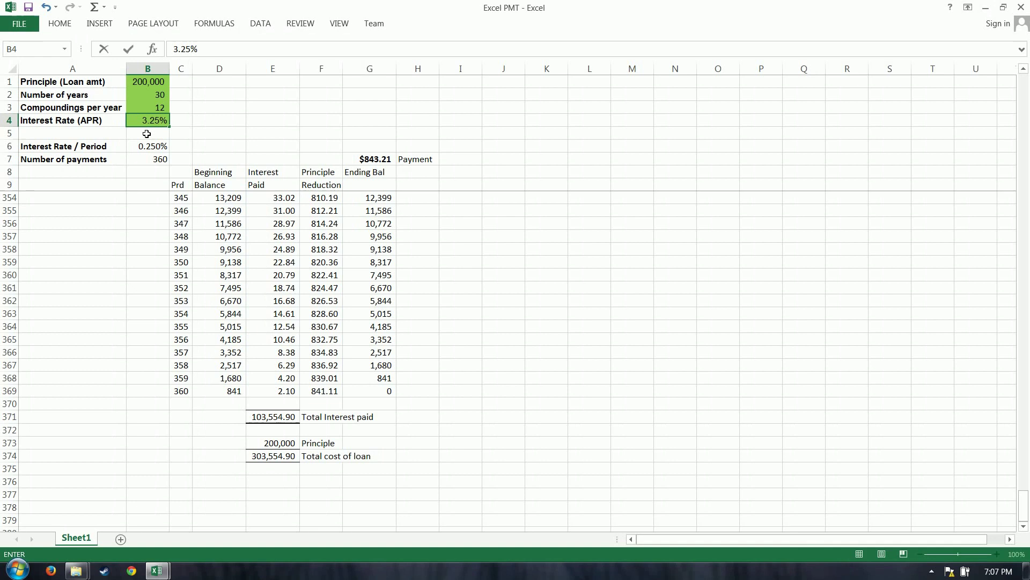
pyautogui.press('Return')
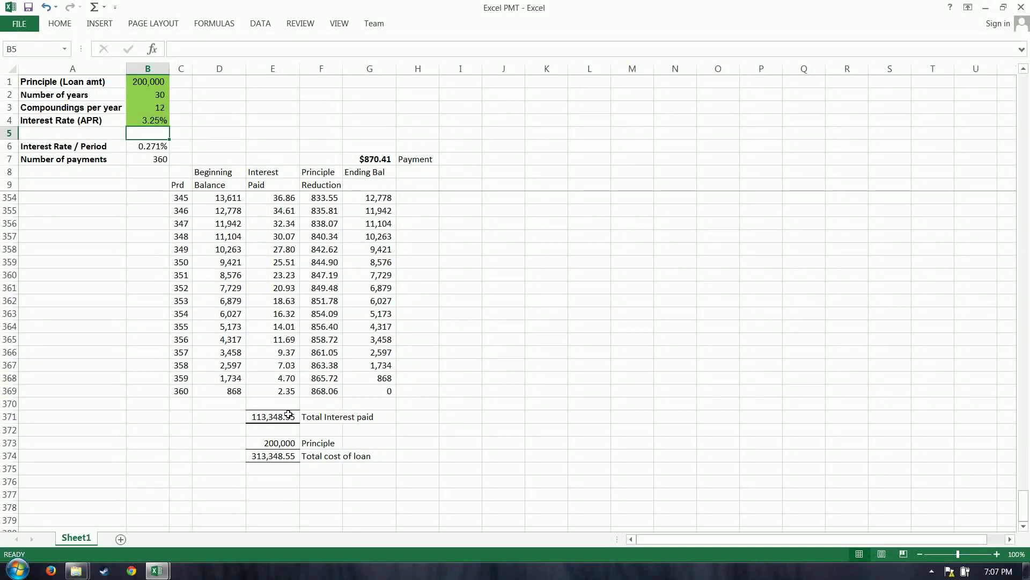
pyautogui.moveTo(220, 403); pyautogui.dragTo(389, 466)
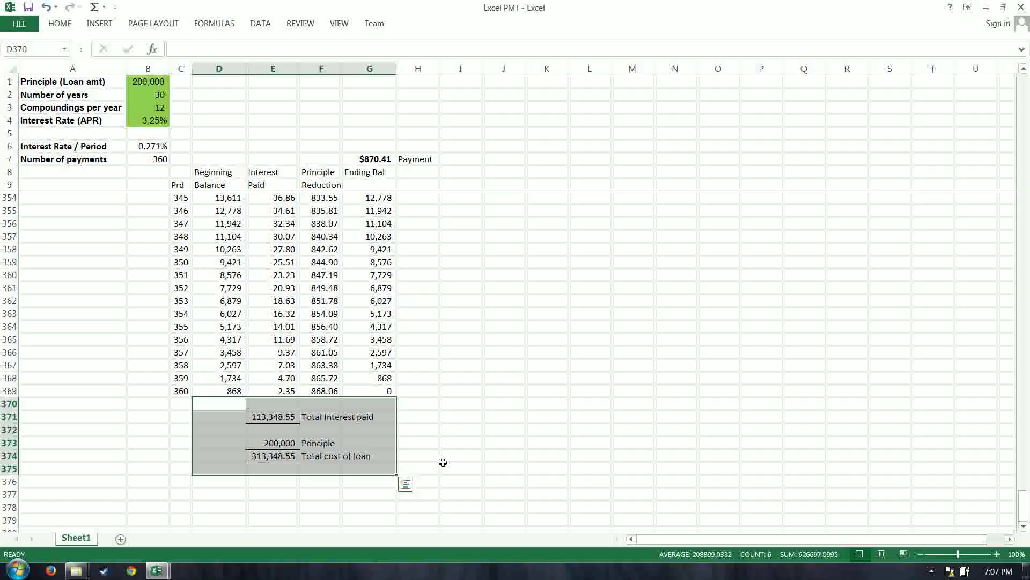
pyautogui.click(413, 428)
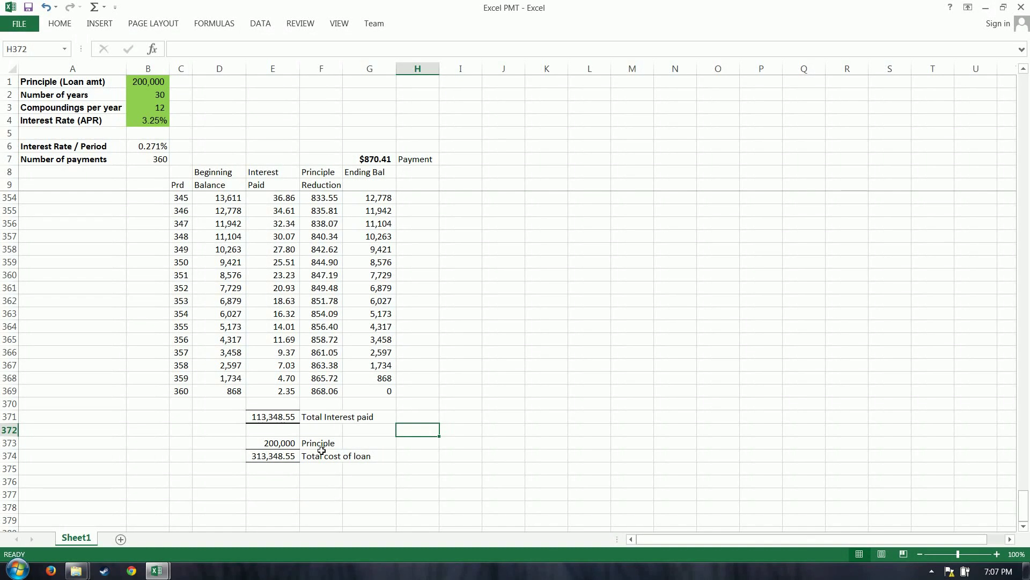
pyautogui.click(337, 274)
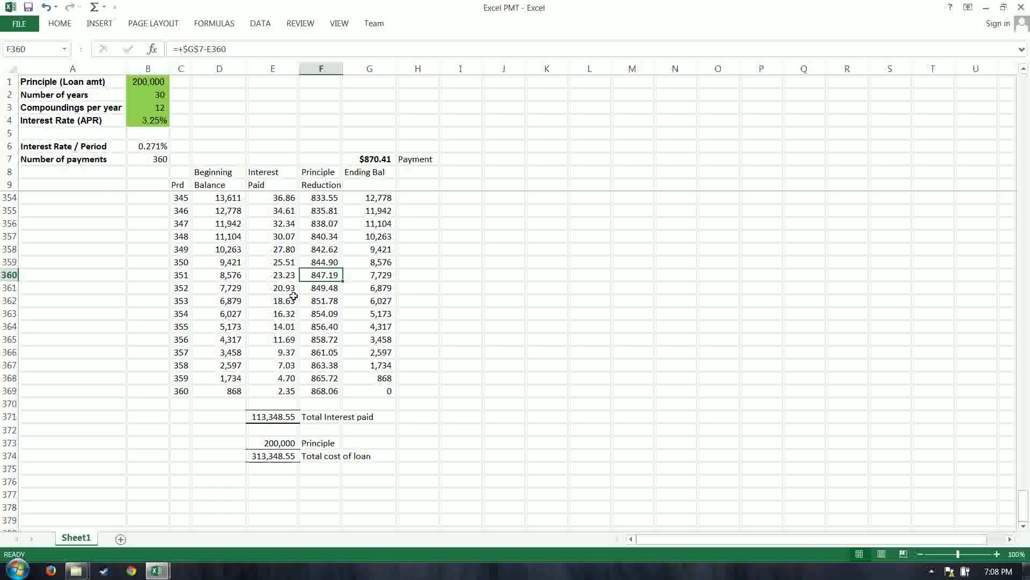
pyautogui.scroll(1, 300, 322)
pyautogui.scroll(-1, 300, 323)
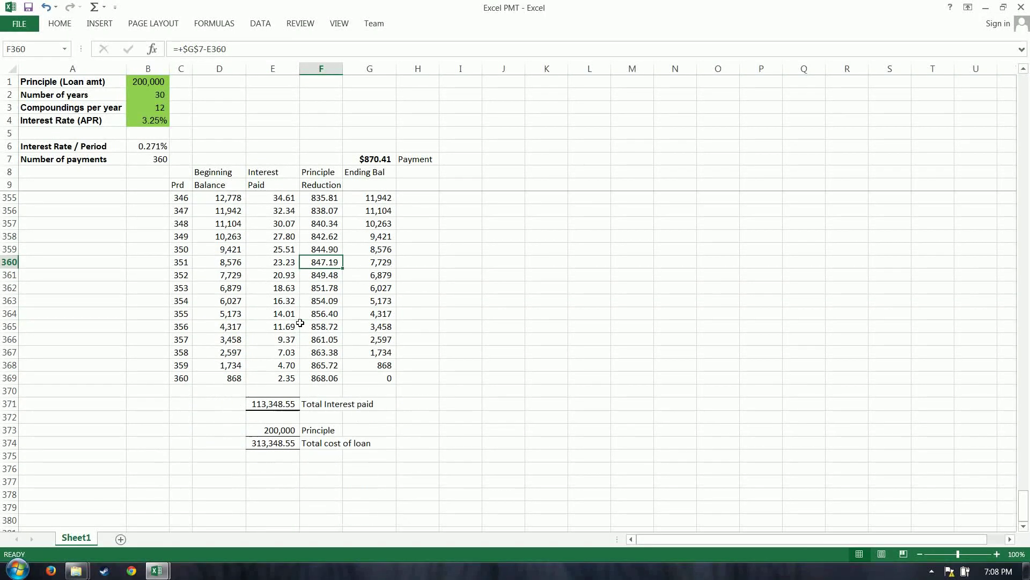
pyautogui.click(375, 389)
pyautogui.click(203, 388)
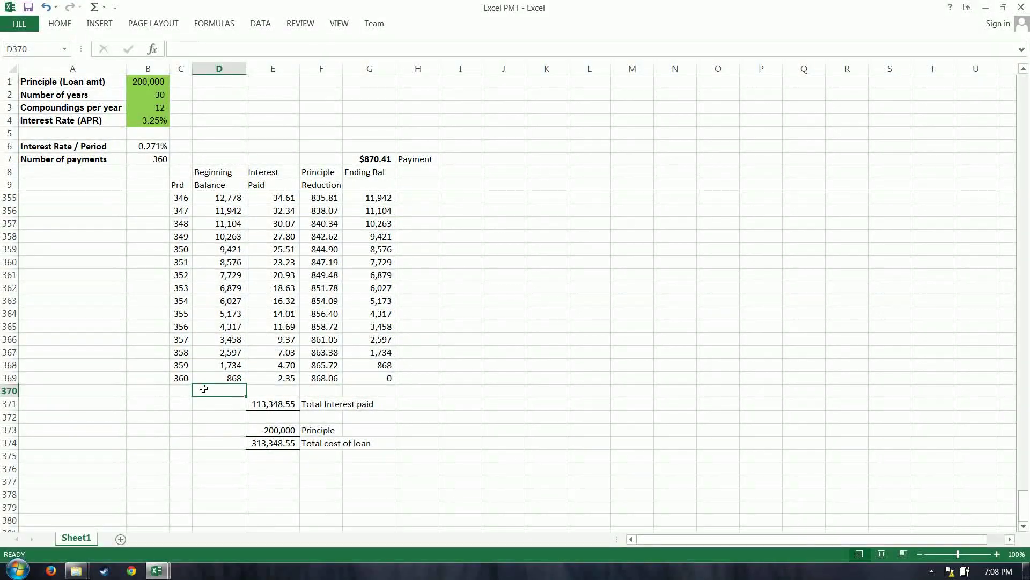